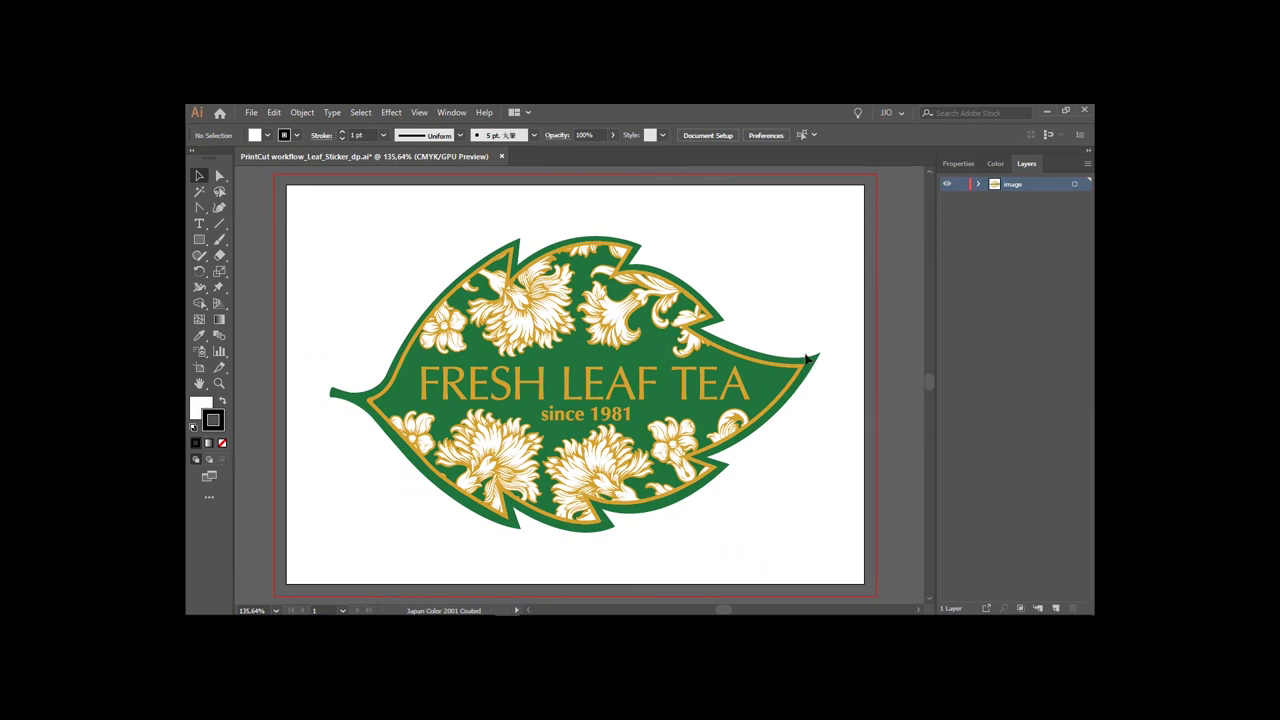
- Select and copy the green leaf shape
{"action": "left_click", "coordinate": [808, 364]}
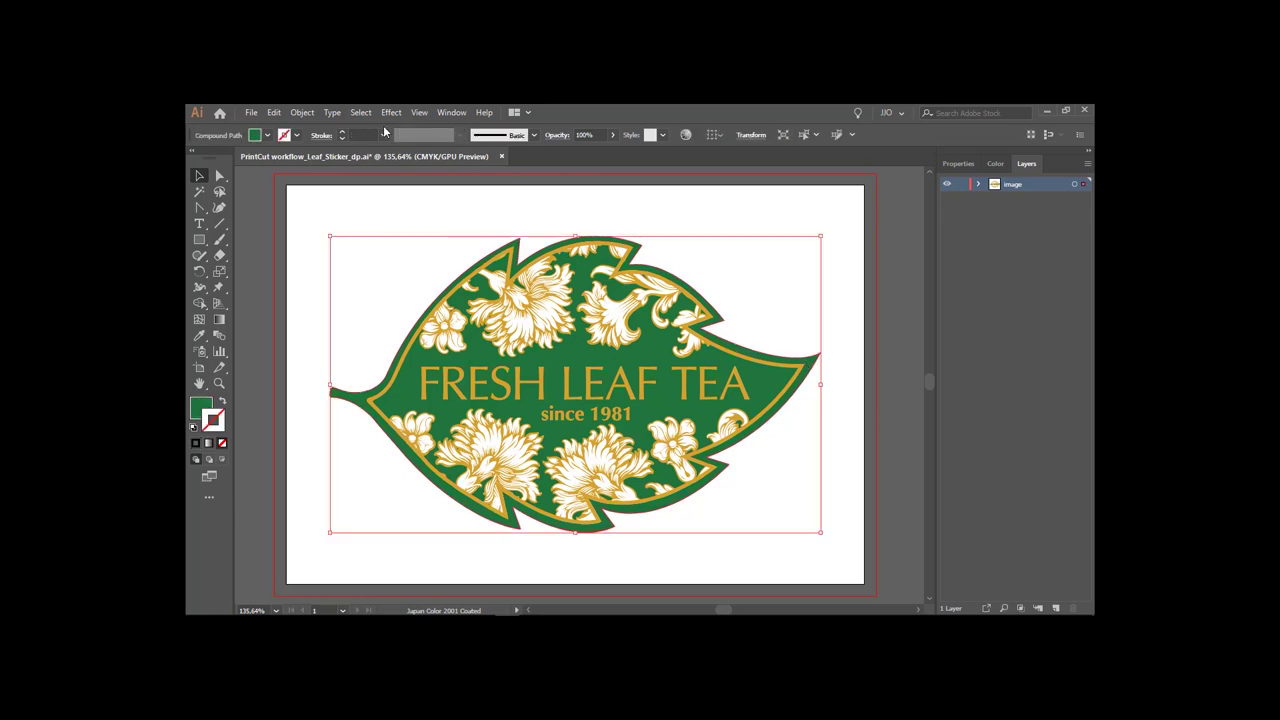
{"action": "left_click", "coordinate": [273, 112]}
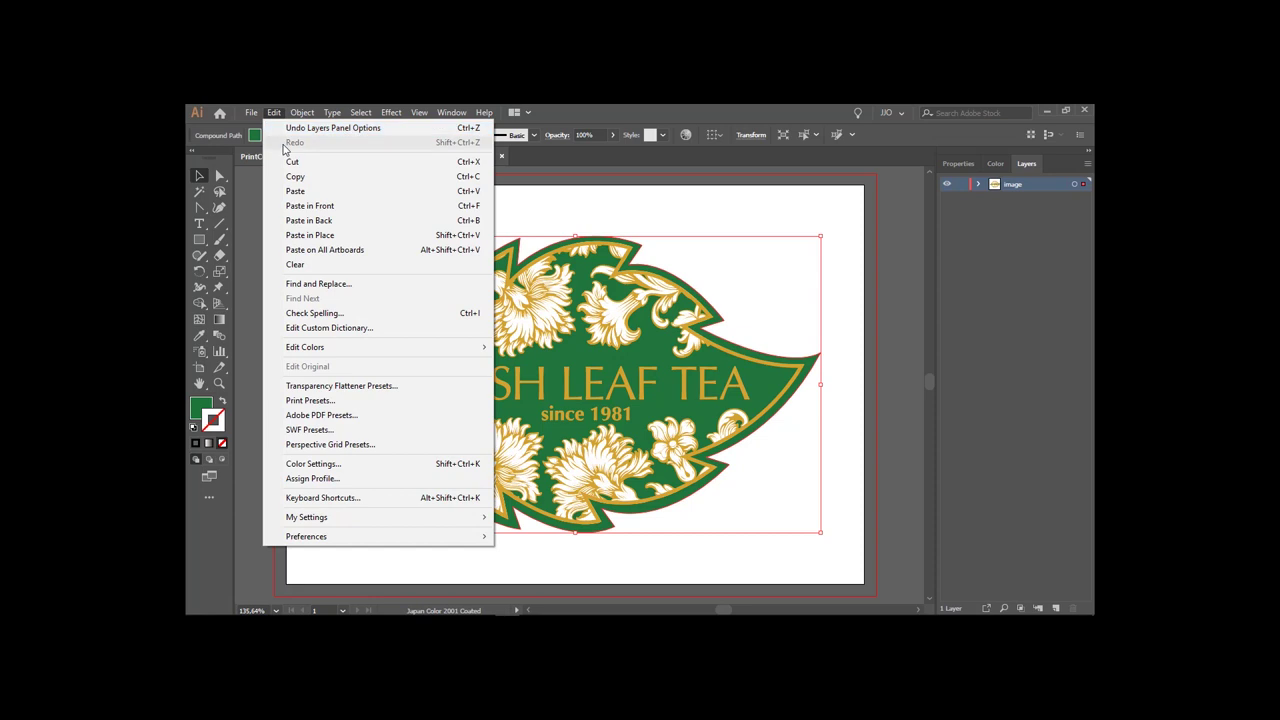
{"action": "left_click", "coordinate": [290, 177]}
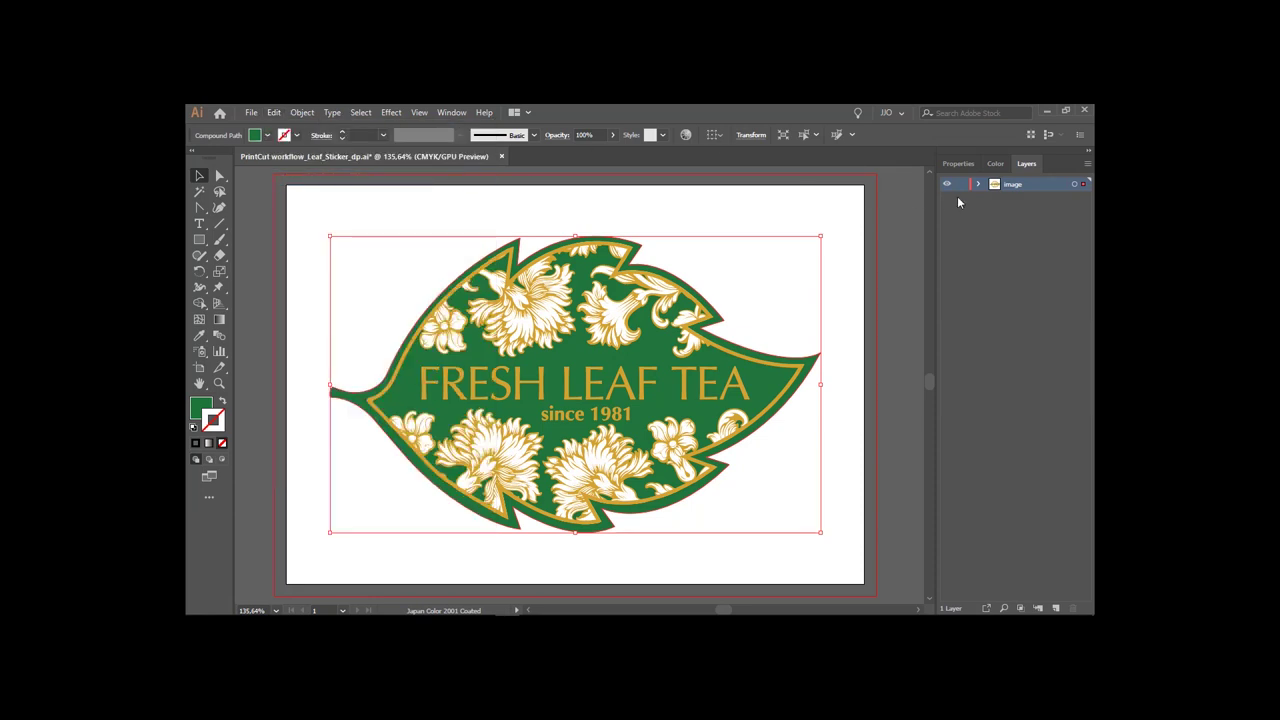
- Create a new layer named Cut and paste the leaf in place on it
{"action": "left_click", "coordinate": [1087, 164]}
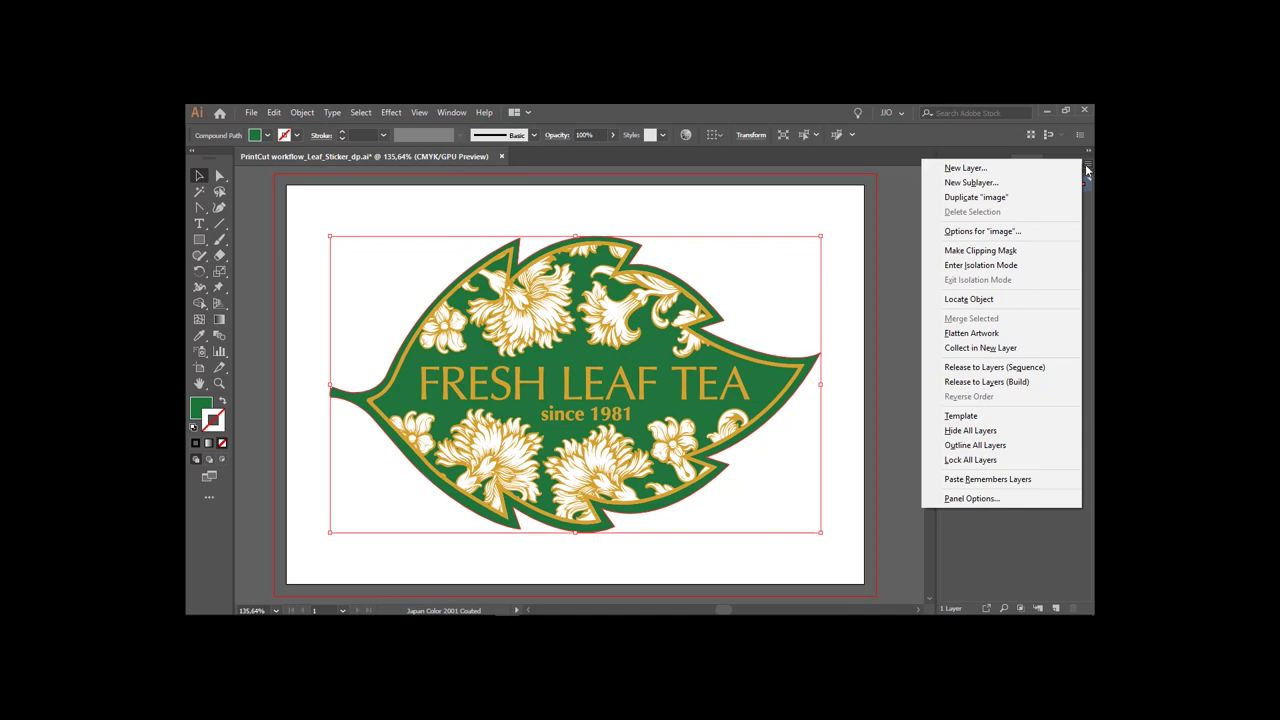
{"action": "left_click", "coordinate": [1074, 168]}
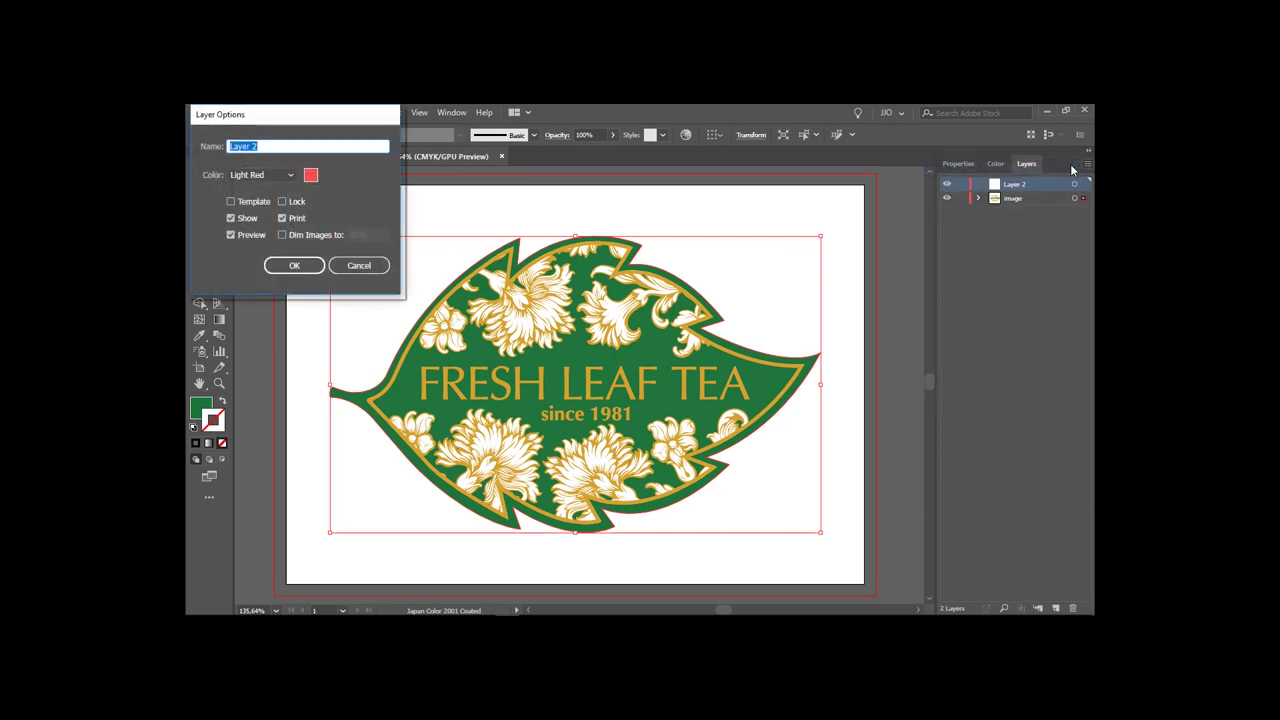
{"action": "type", "text": "Cut"}
{"action": "left_click", "coordinate": [296, 265]}
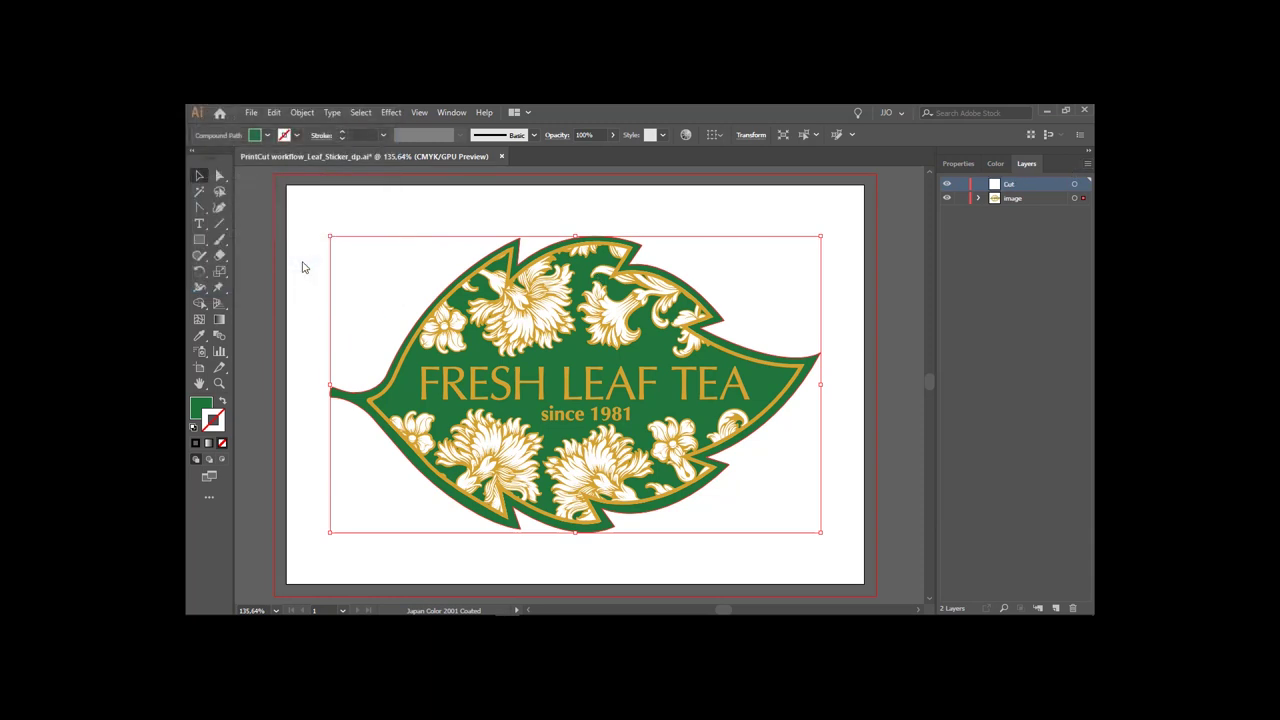
{"action": "left_click", "coordinate": [276, 114]}
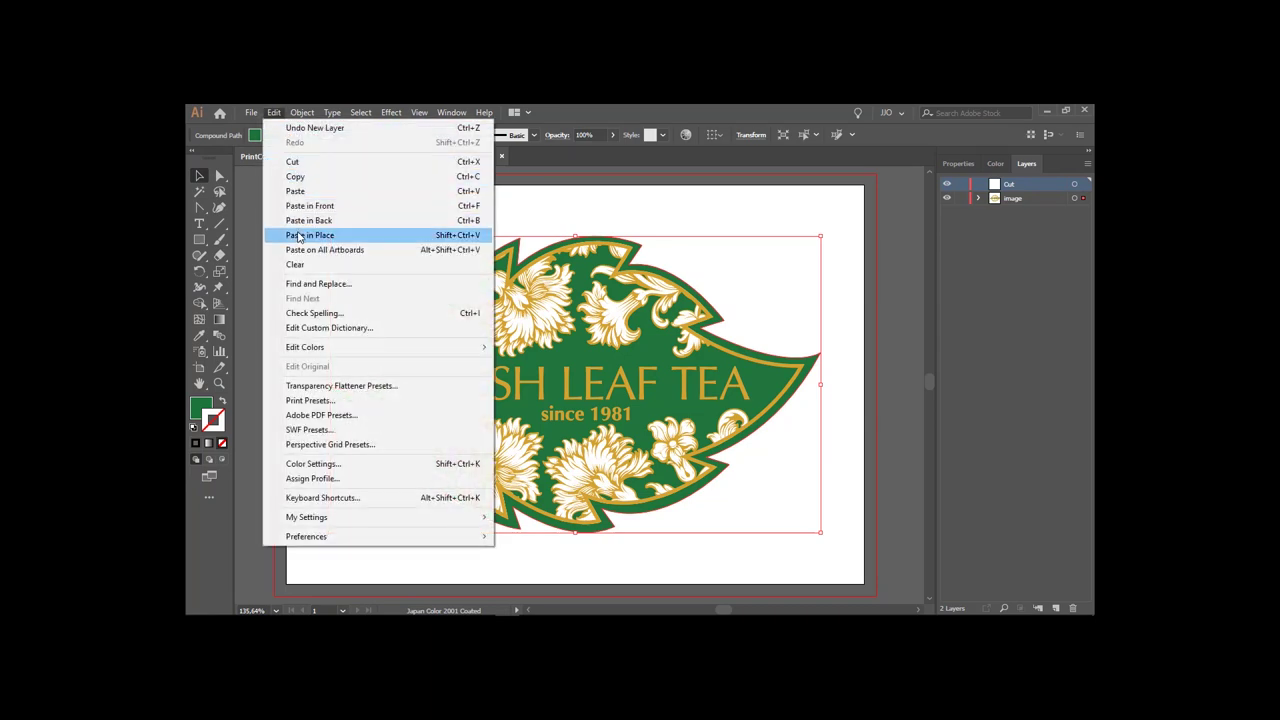
{"action": "left_click", "coordinate": [298, 237]}
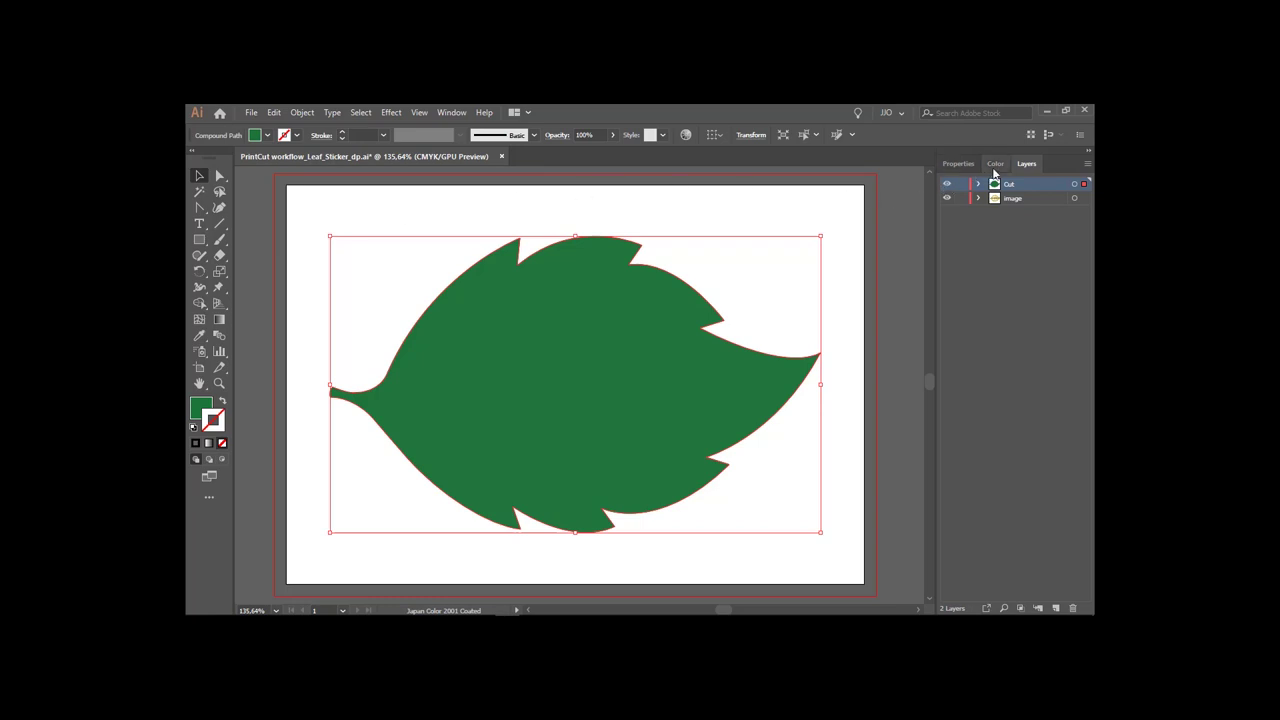
- Set the pasted leaf's fill to None and make the stroke active
{"action": "left_click", "coordinate": [995, 164]}
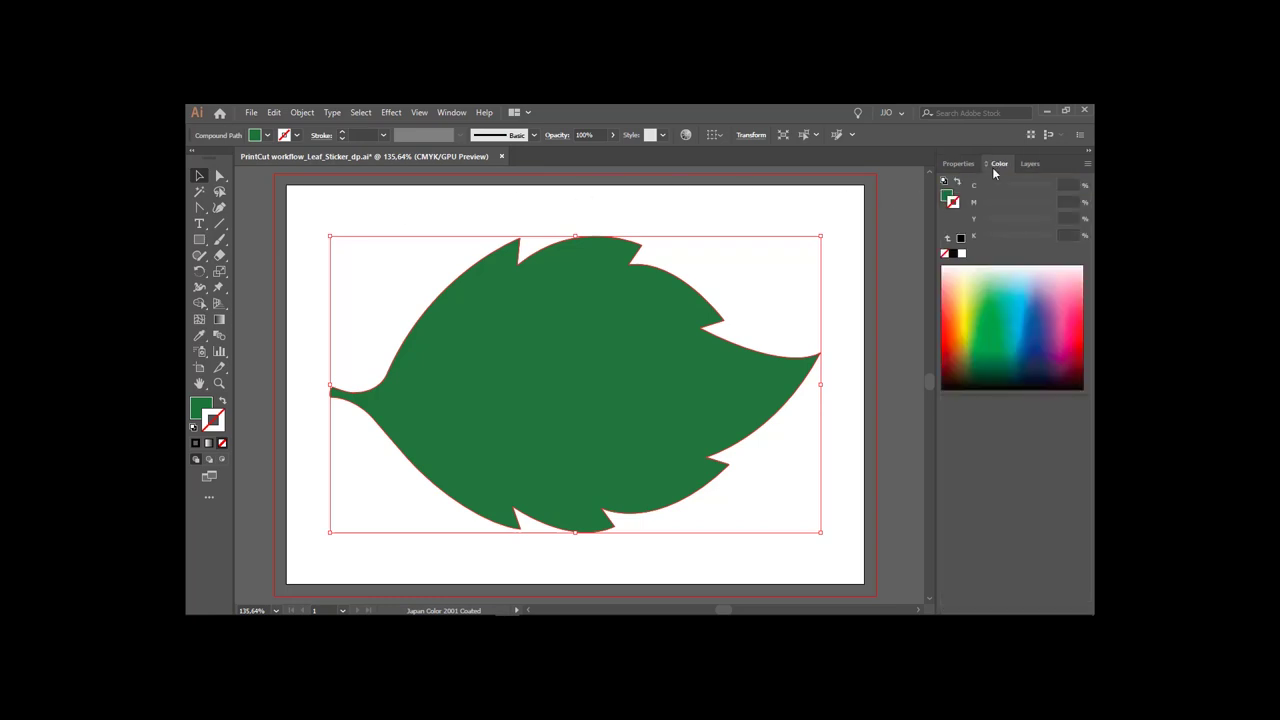
{"action": "left_click", "coordinate": [947, 197]}
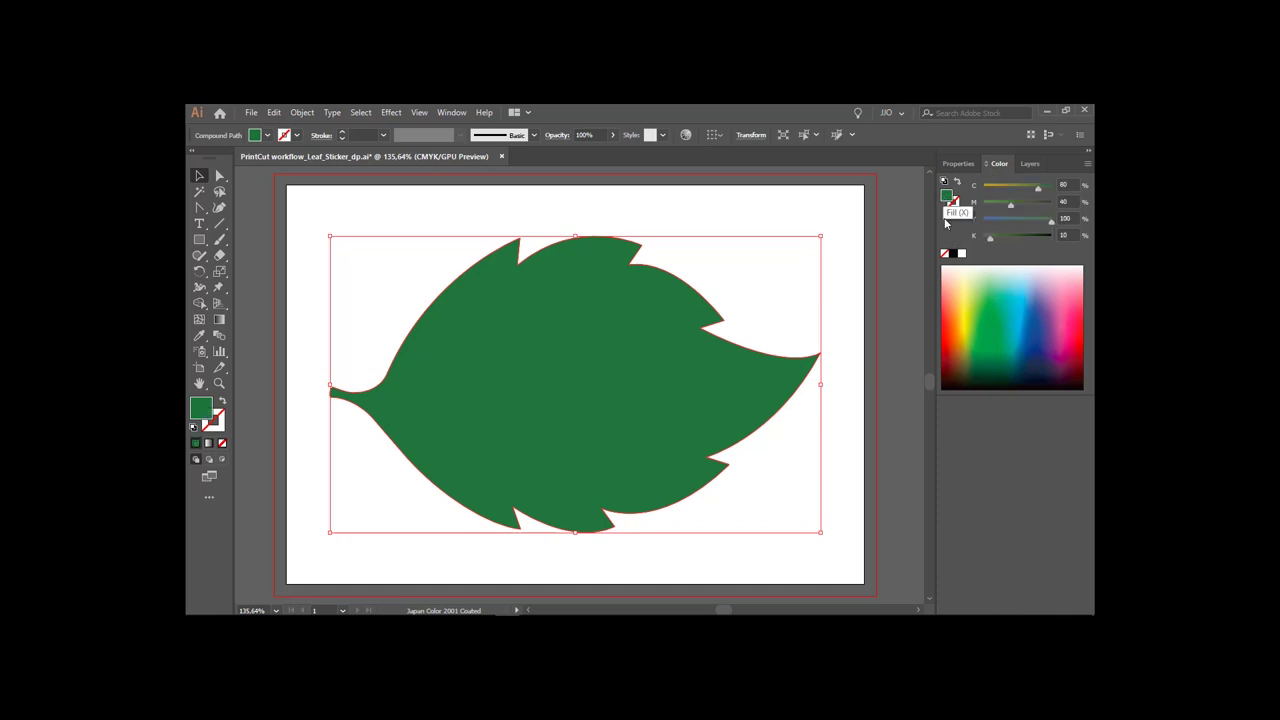
{"action": "left_click", "coordinate": [945, 256]}
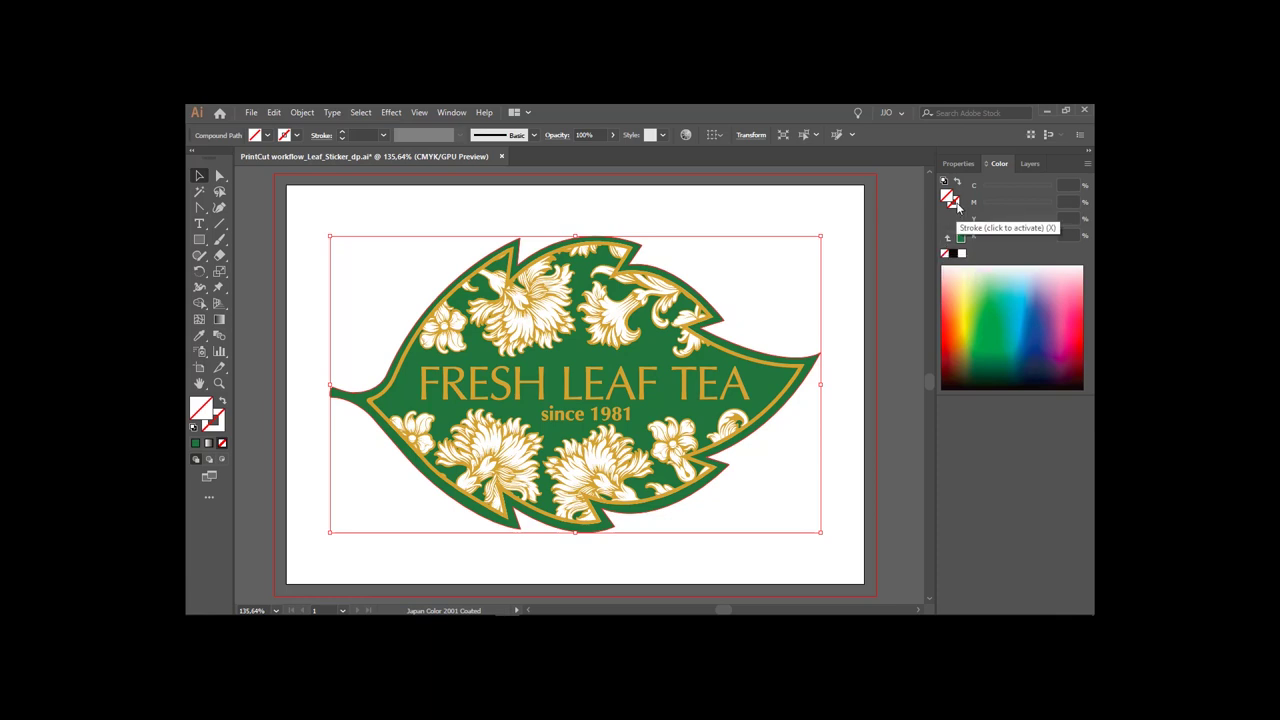
{"action": "left_click", "coordinate": [958, 205]}
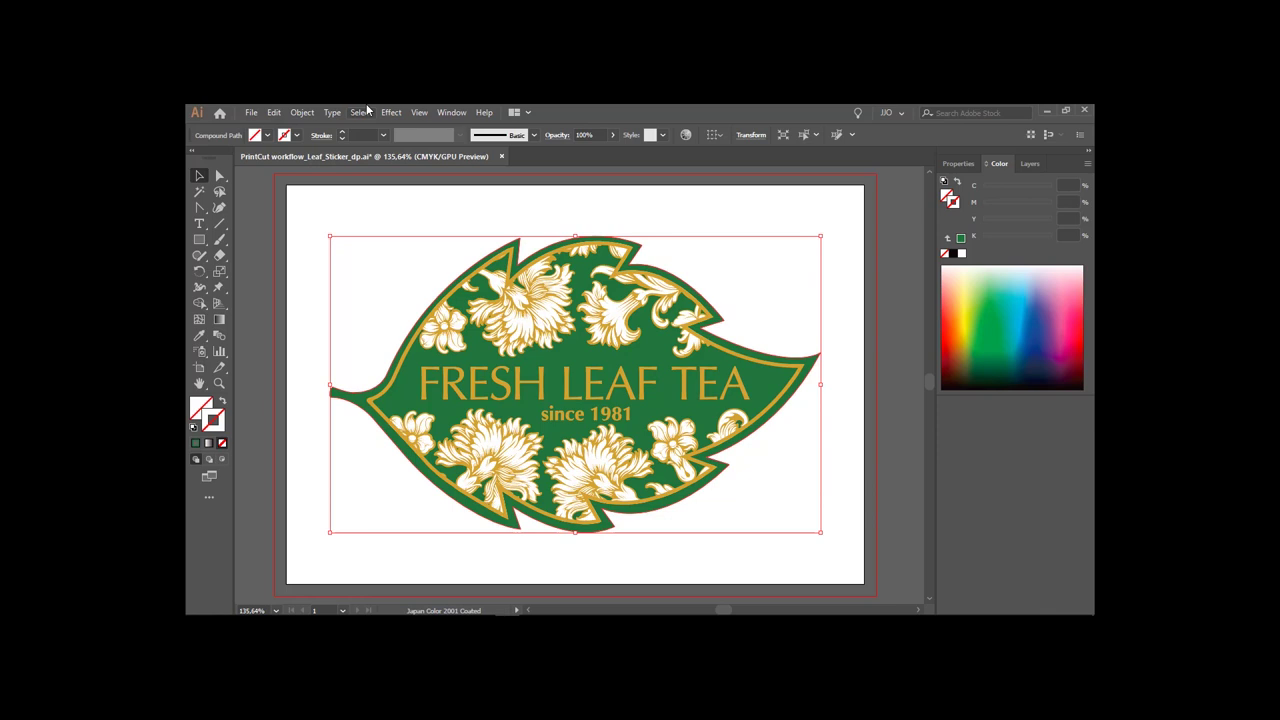
- Open the Roland DG > Roland VersaWorks swatch library
{"action": "left_click", "coordinate": [448, 116]}
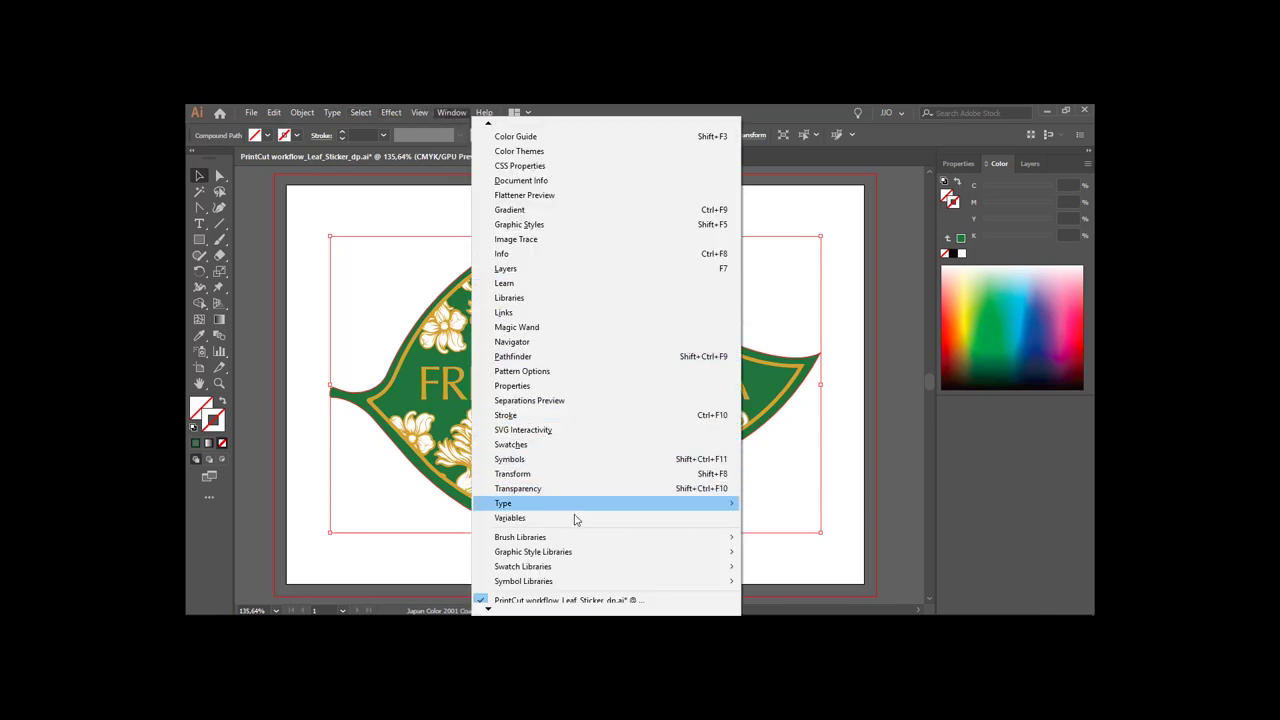
{"action": "mouse_move", "coordinate": [613, 572]}
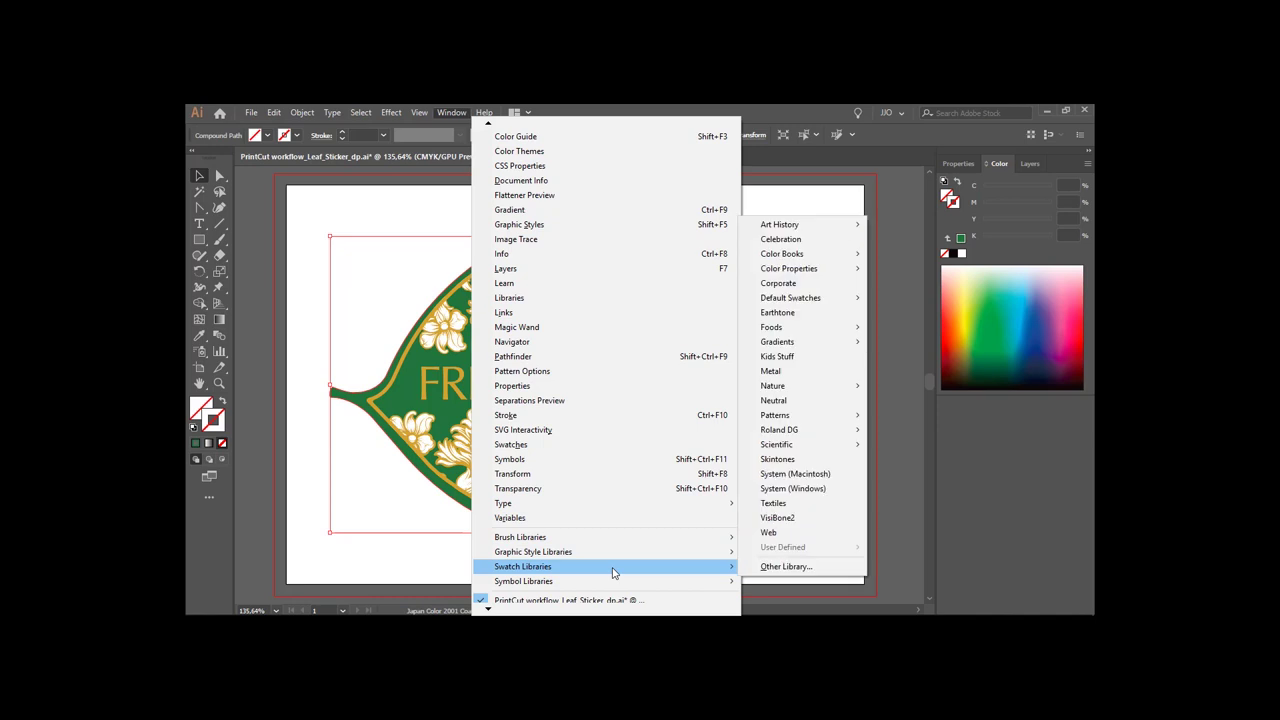
{"action": "mouse_move", "coordinate": [827, 431]}
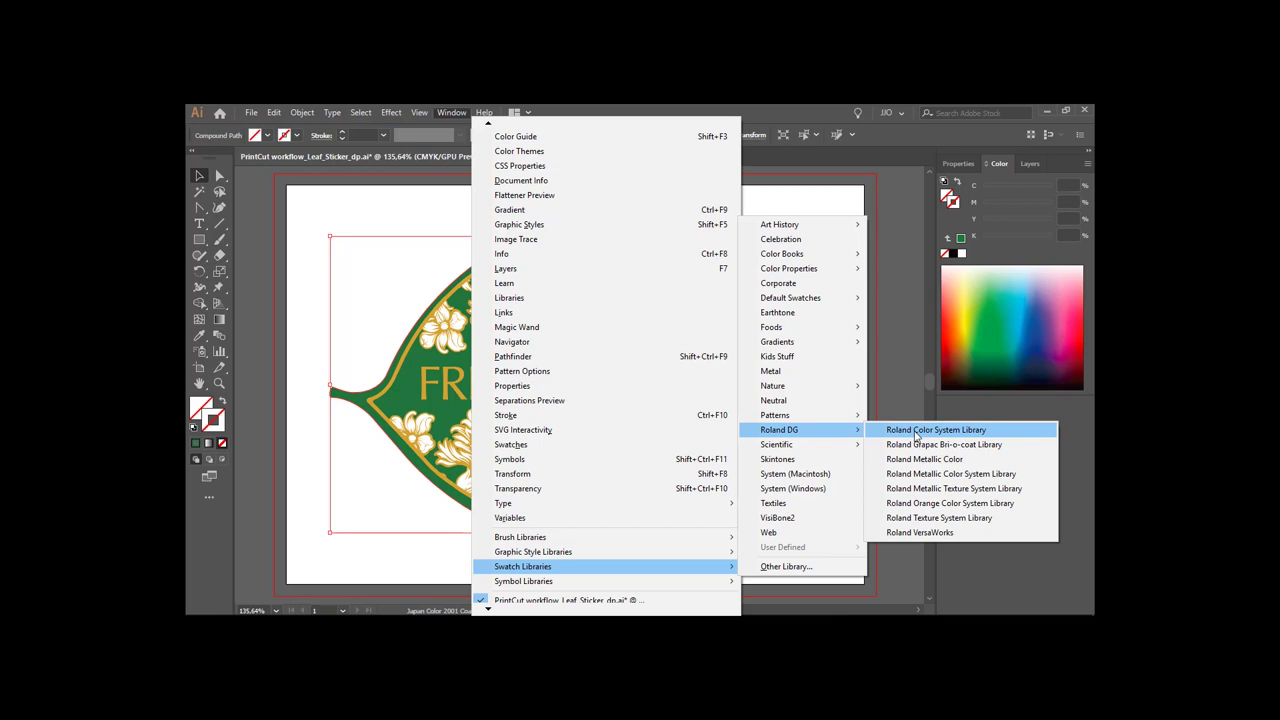
{"action": "left_click", "coordinate": [920, 533]}
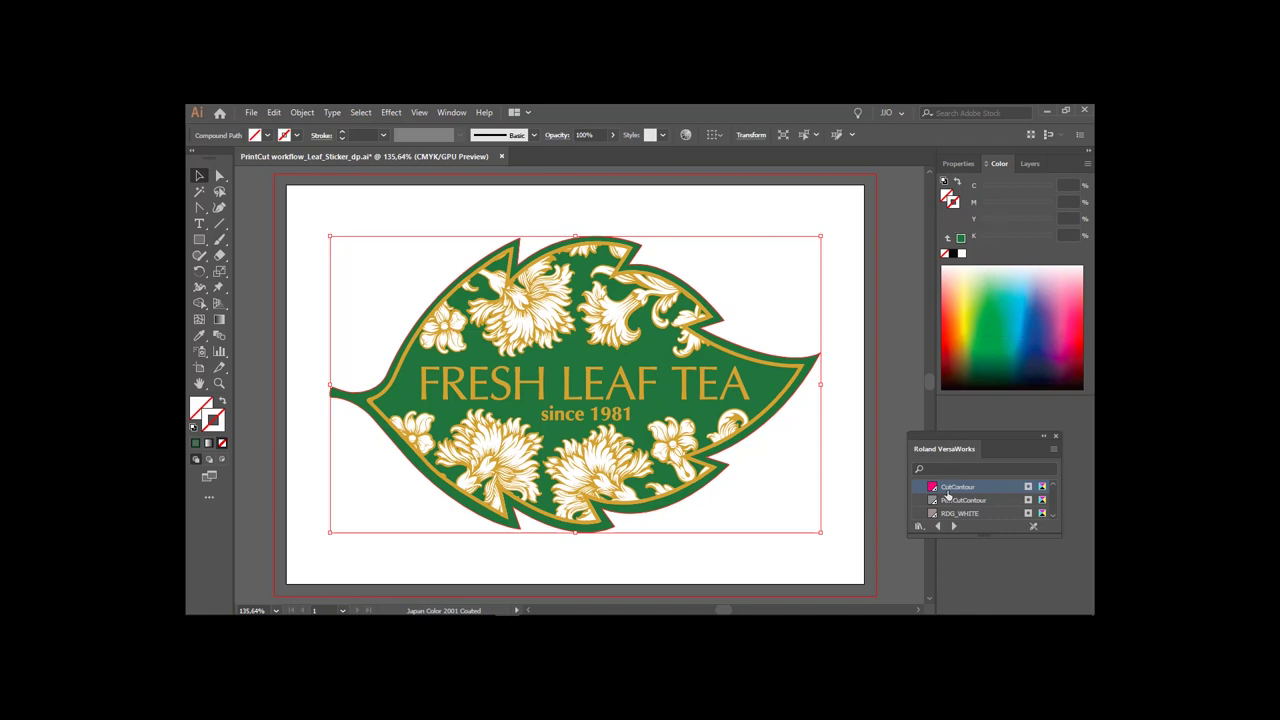
- Give the leaf a CutContour stroke of 0,2 pt and close the Roland swatch library
{"action": "left_click", "coordinate": [947, 490]}
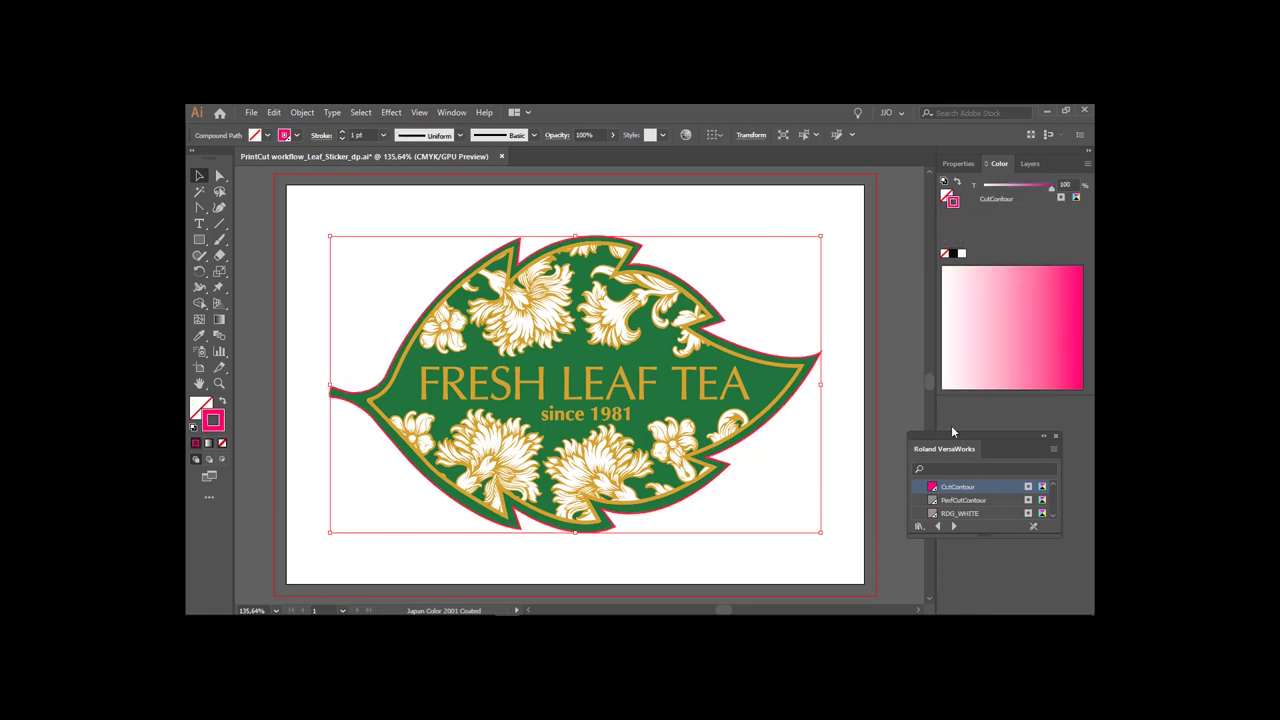
{"action": "left_click", "coordinate": [958, 164]}
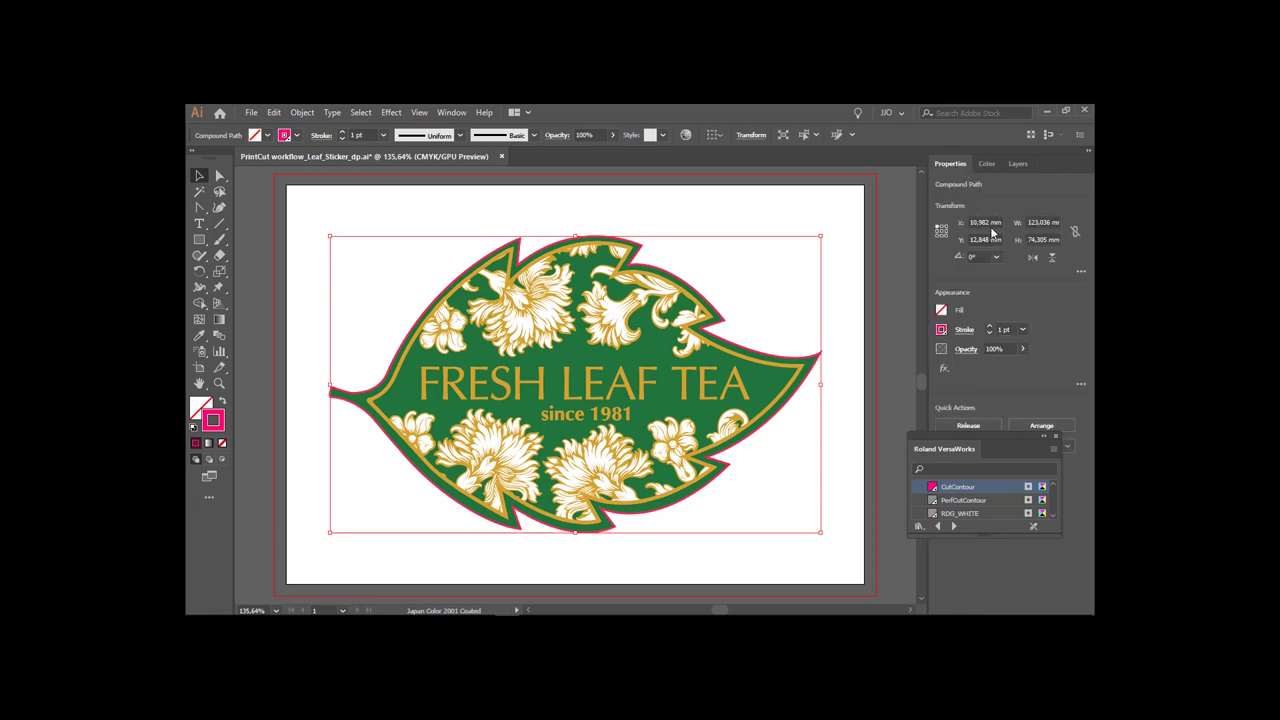
{"action": "left_click", "coordinate": [996, 329]}
{"action": "type", "text": "0,2"}
{"action": "key", "text": "Return"}
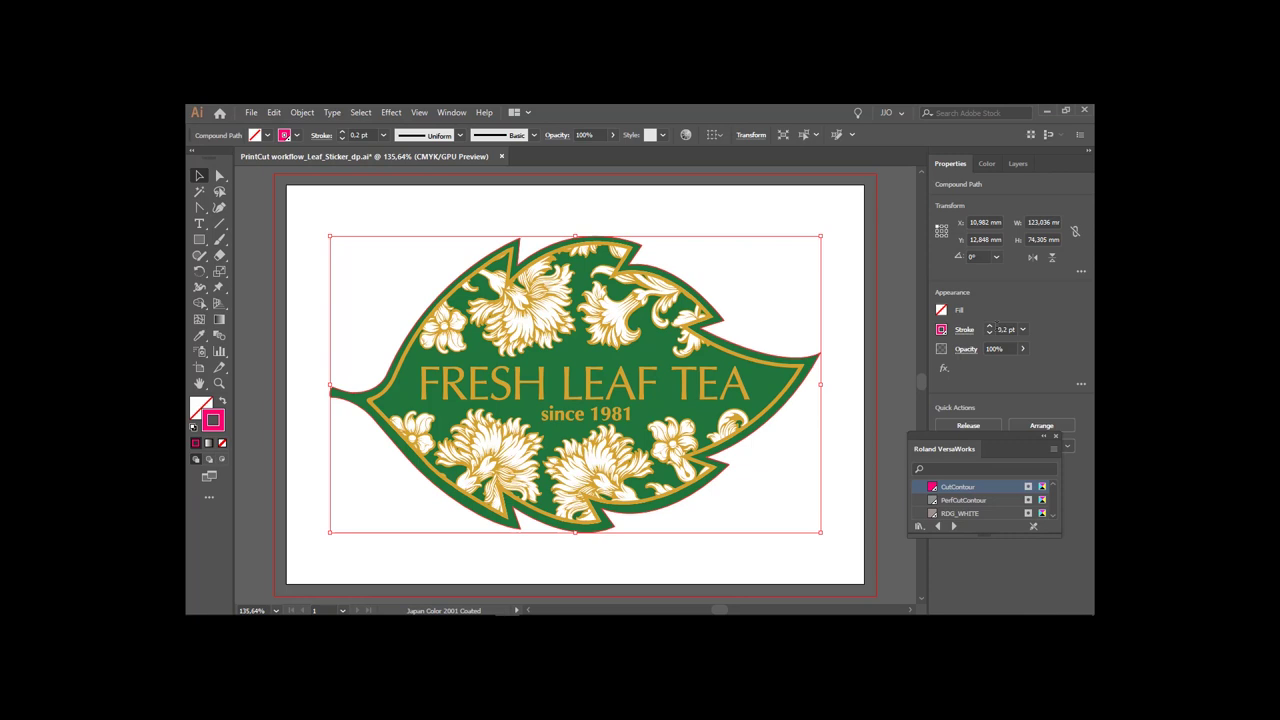
{"action": "left_click", "coordinate": [1053, 440]}
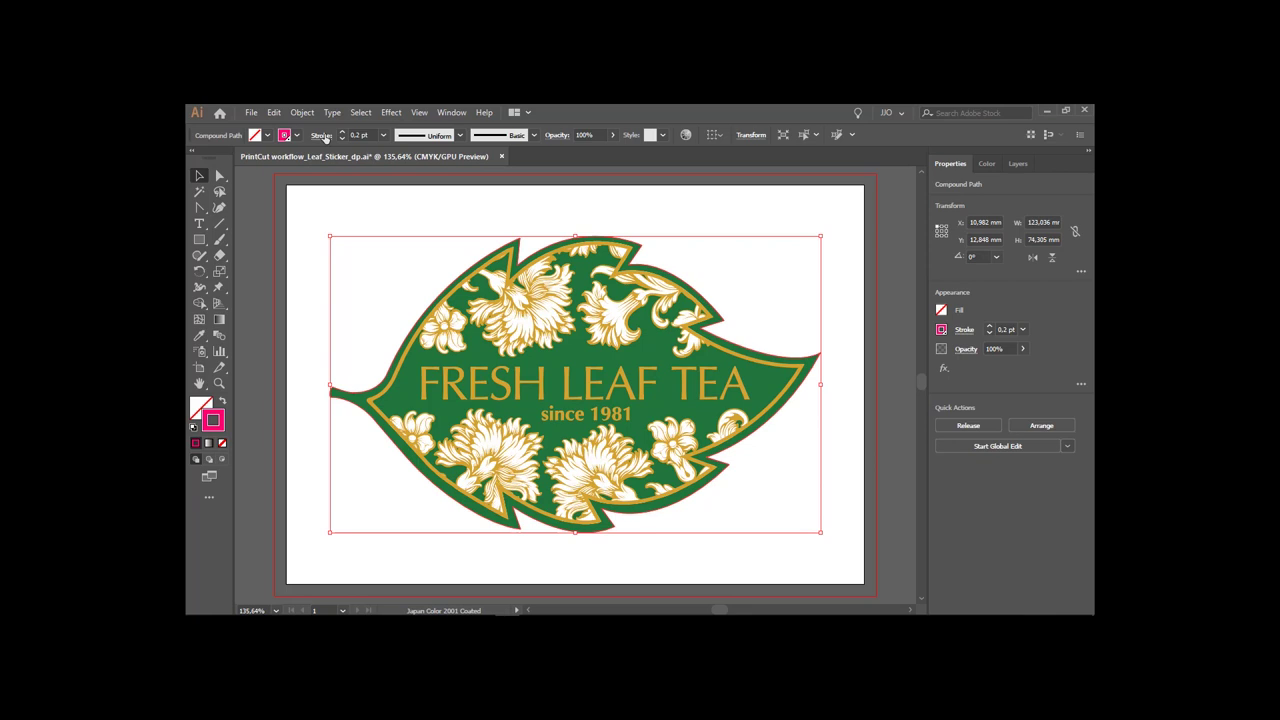
- Offset the leaf path 3 mm outward with mitered joins, checking the preview
{"action": "left_click", "coordinate": [253, 113]}
{"action": "mouse_move", "coordinate": [301, 112]}
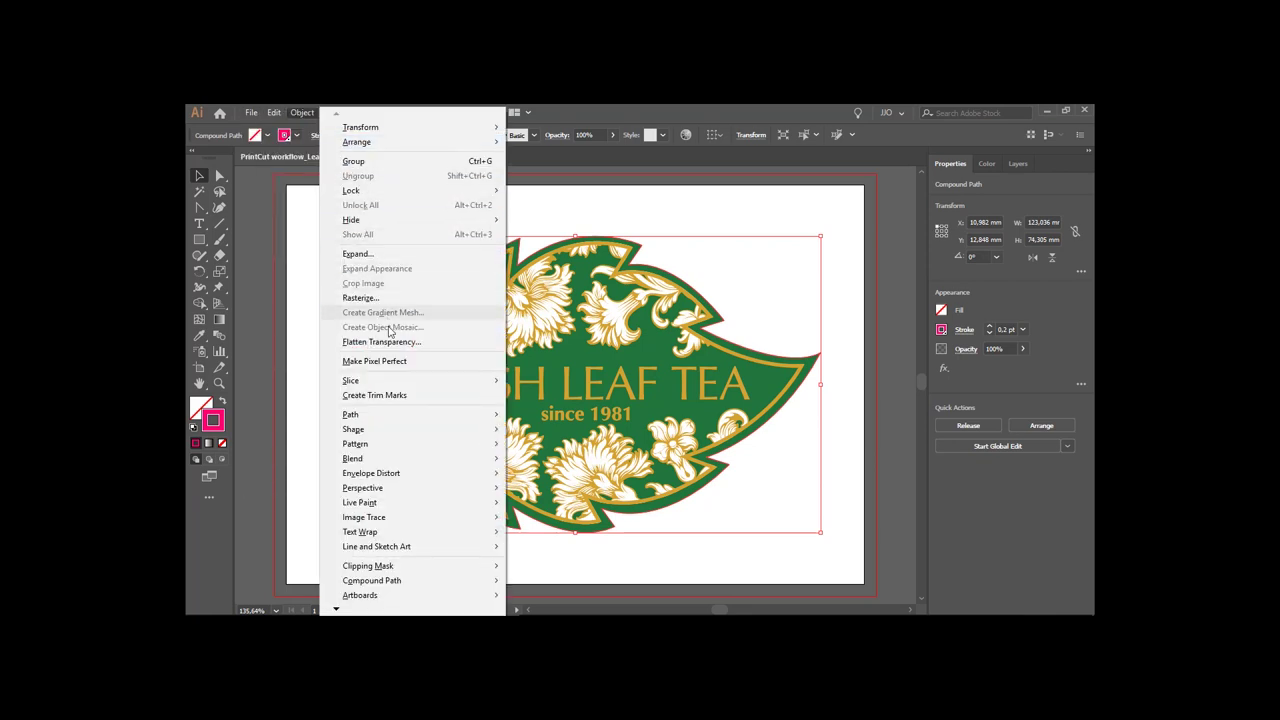
{"action": "mouse_move", "coordinate": [396, 416]}
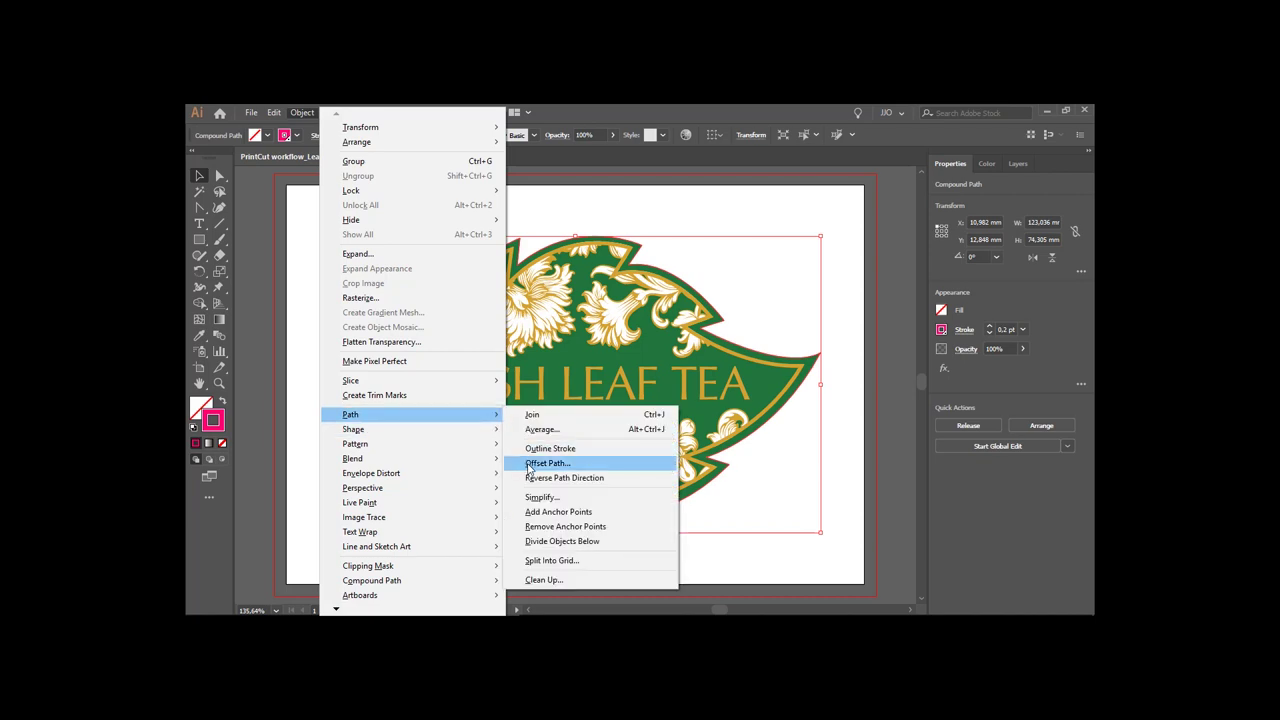
{"action": "left_click", "coordinate": [547, 463]}
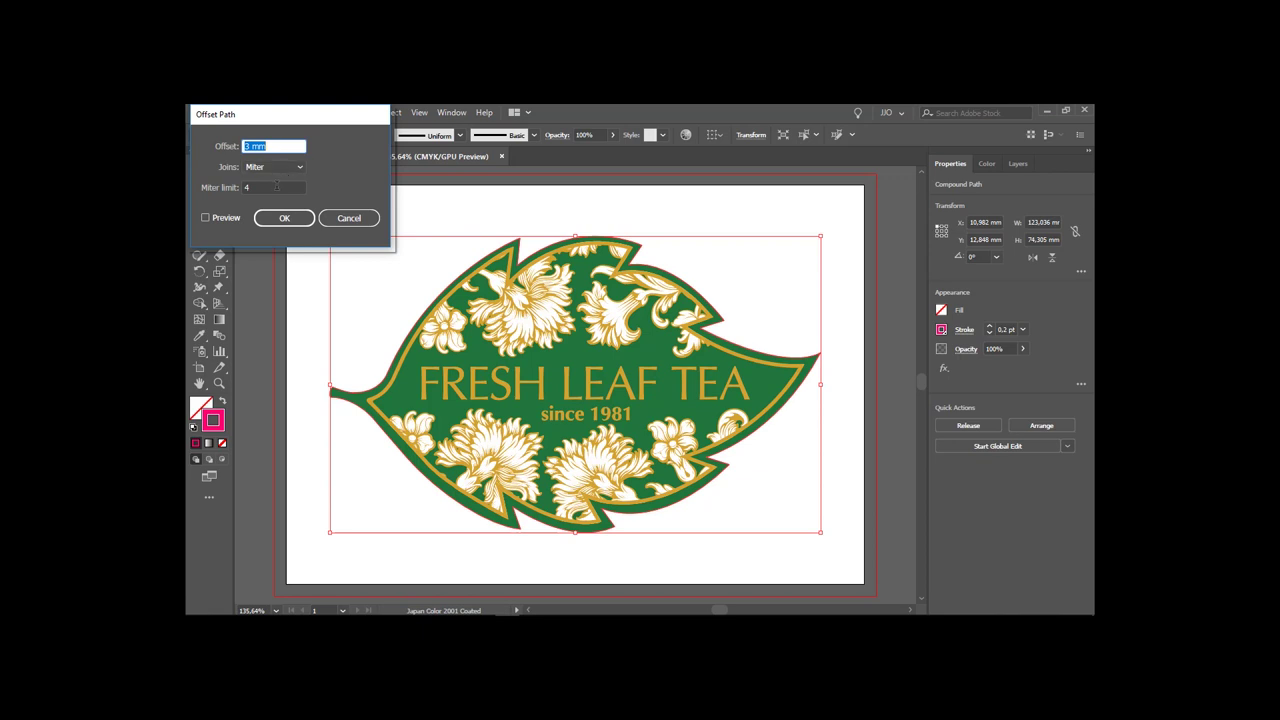
{"action": "left_click", "coordinate": [229, 219]}
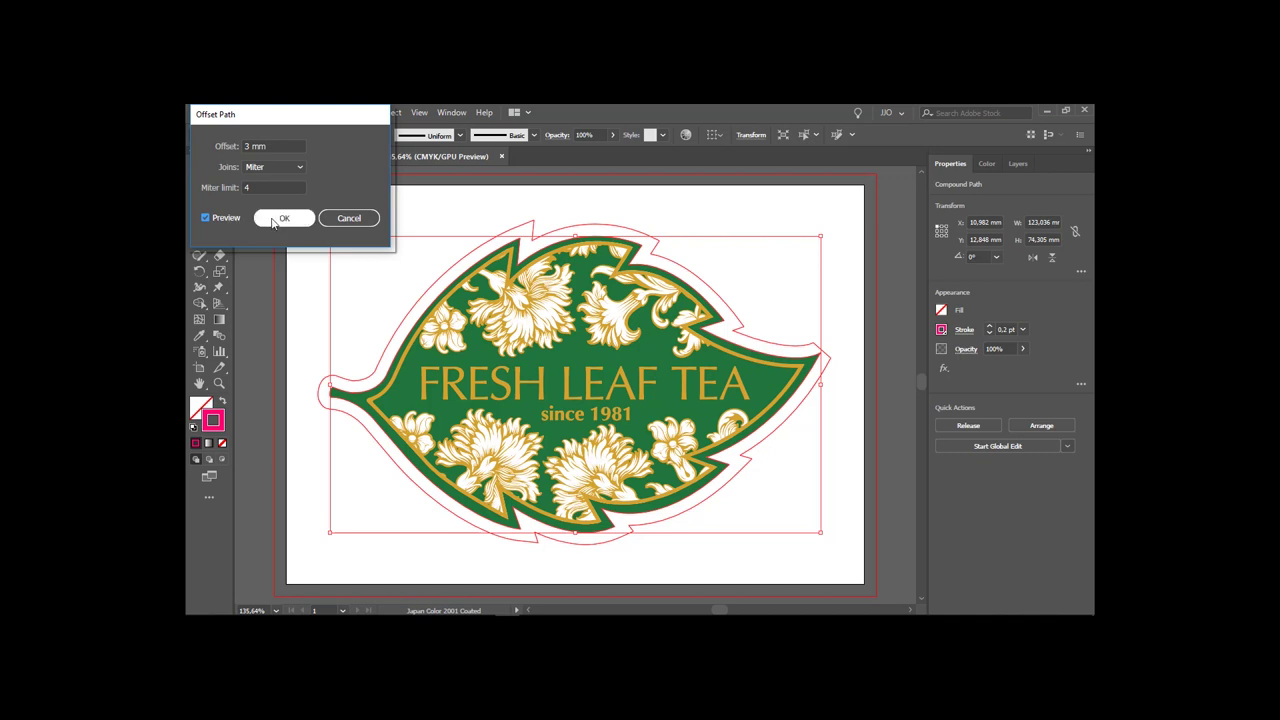
{"action": "left_click", "coordinate": [272, 219]}
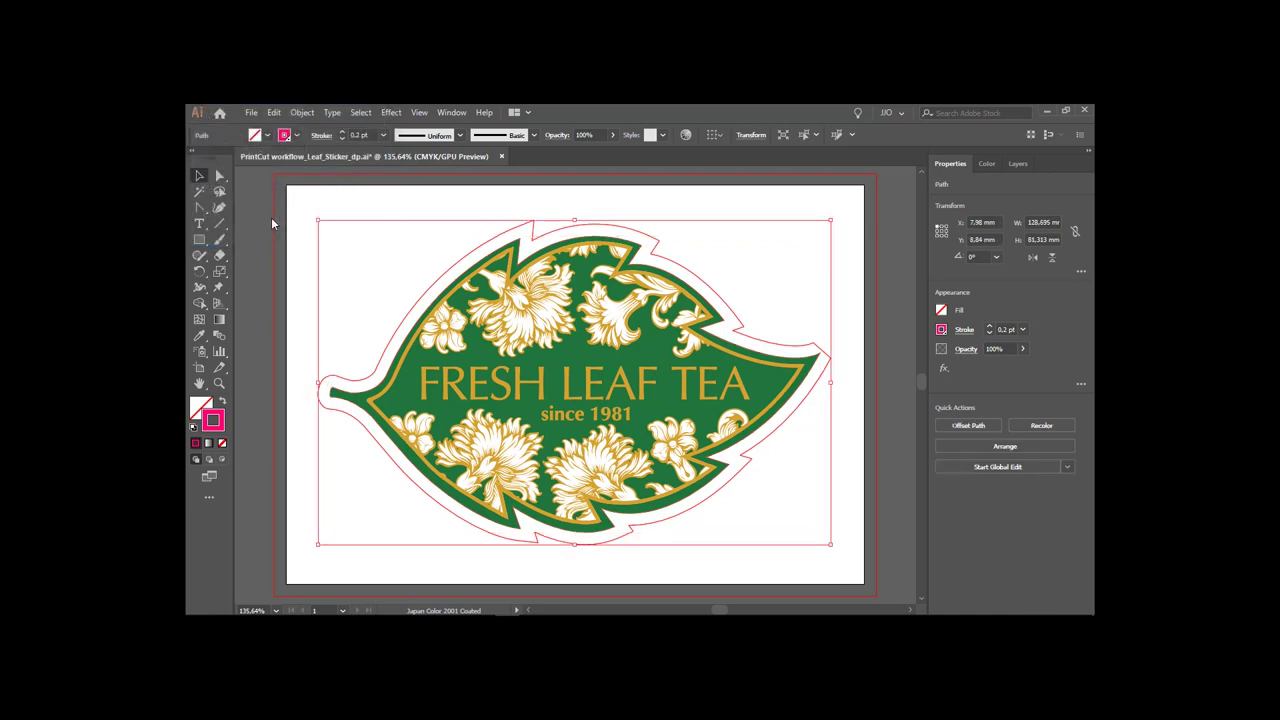
- Reselect the offset outline and switch to the Anchor Point tool
{"action": "left_click", "coordinate": [260, 240]}
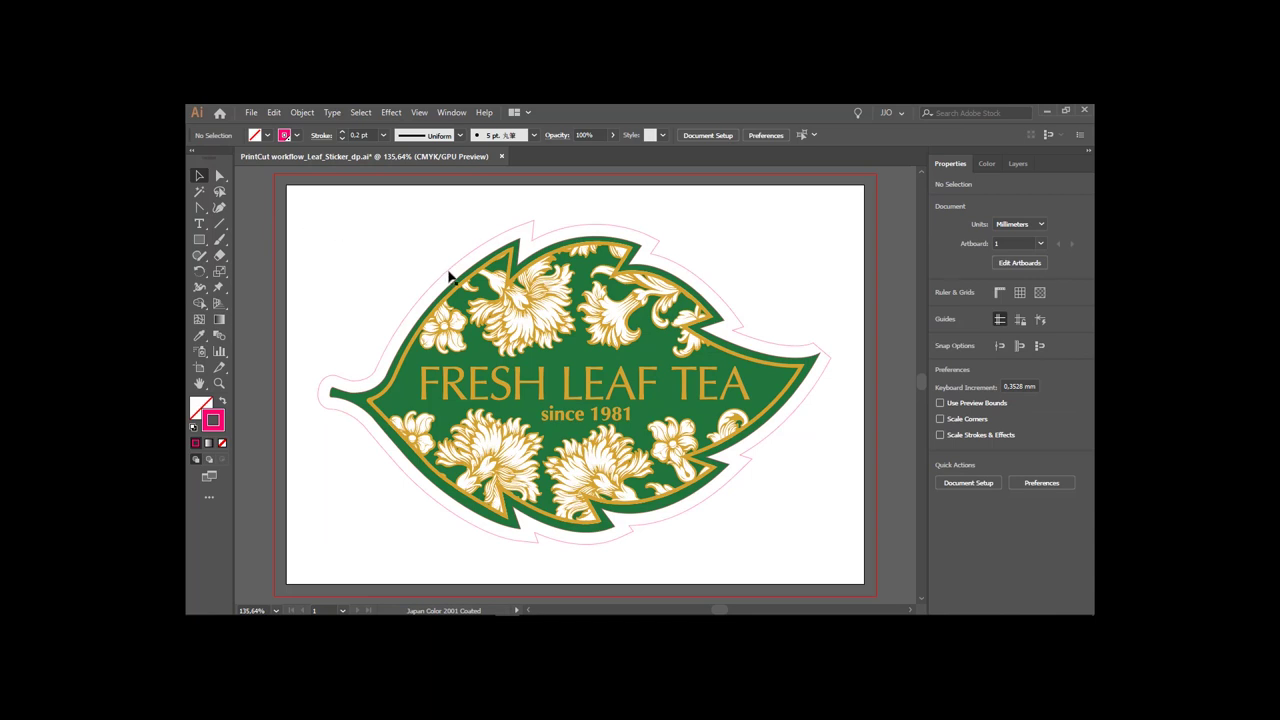
{"action": "left_click", "coordinate": [450, 277]}
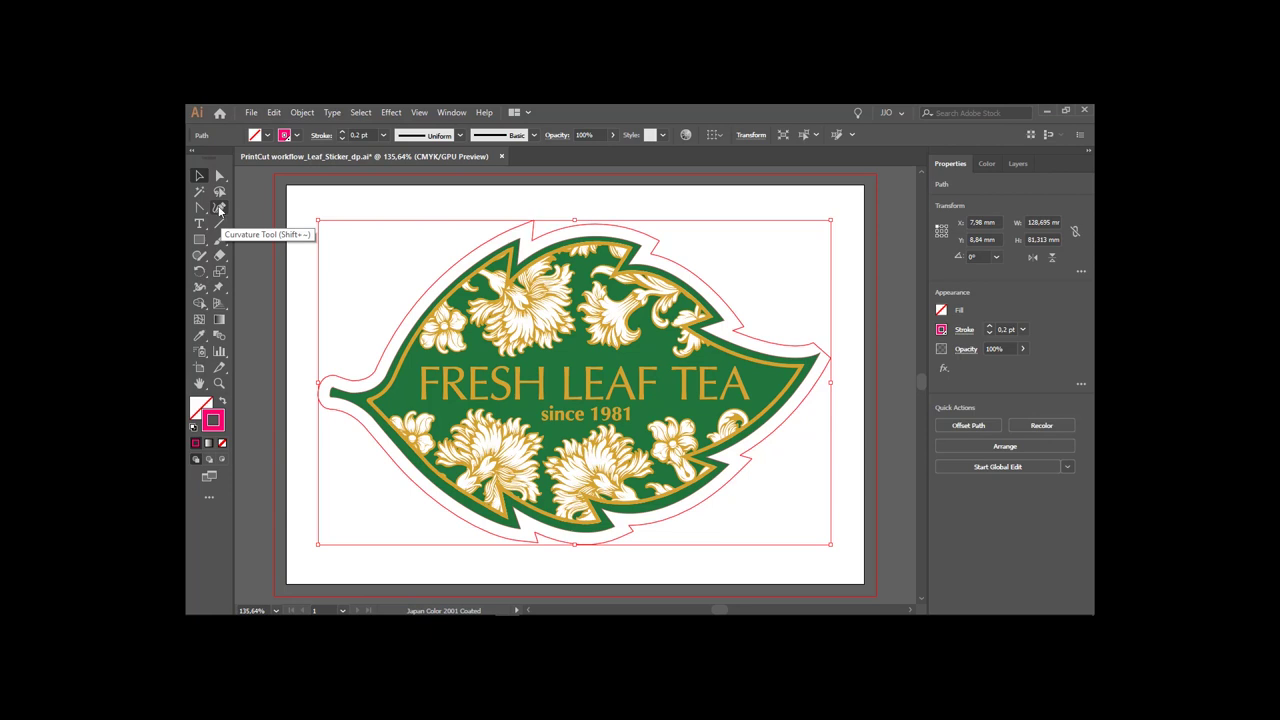
{"action": "left_click", "coordinate": [199, 210]}
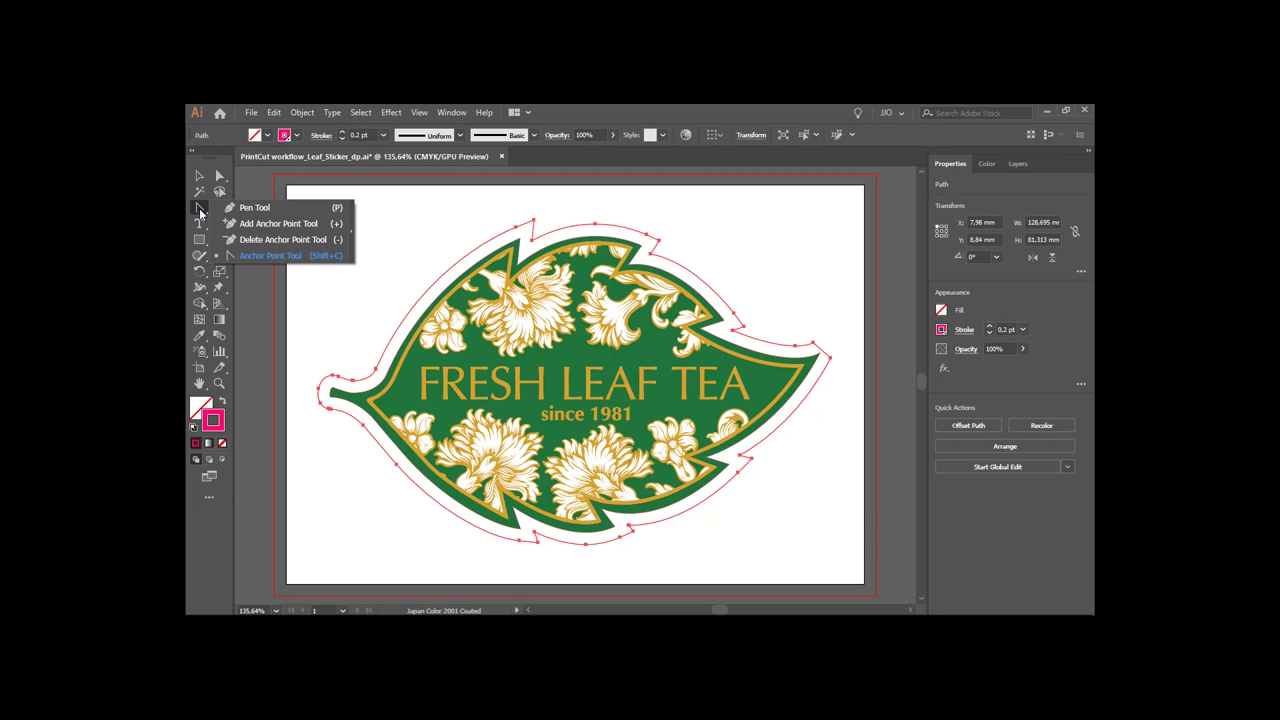
{"action": "left_click", "coordinate": [199, 210]}
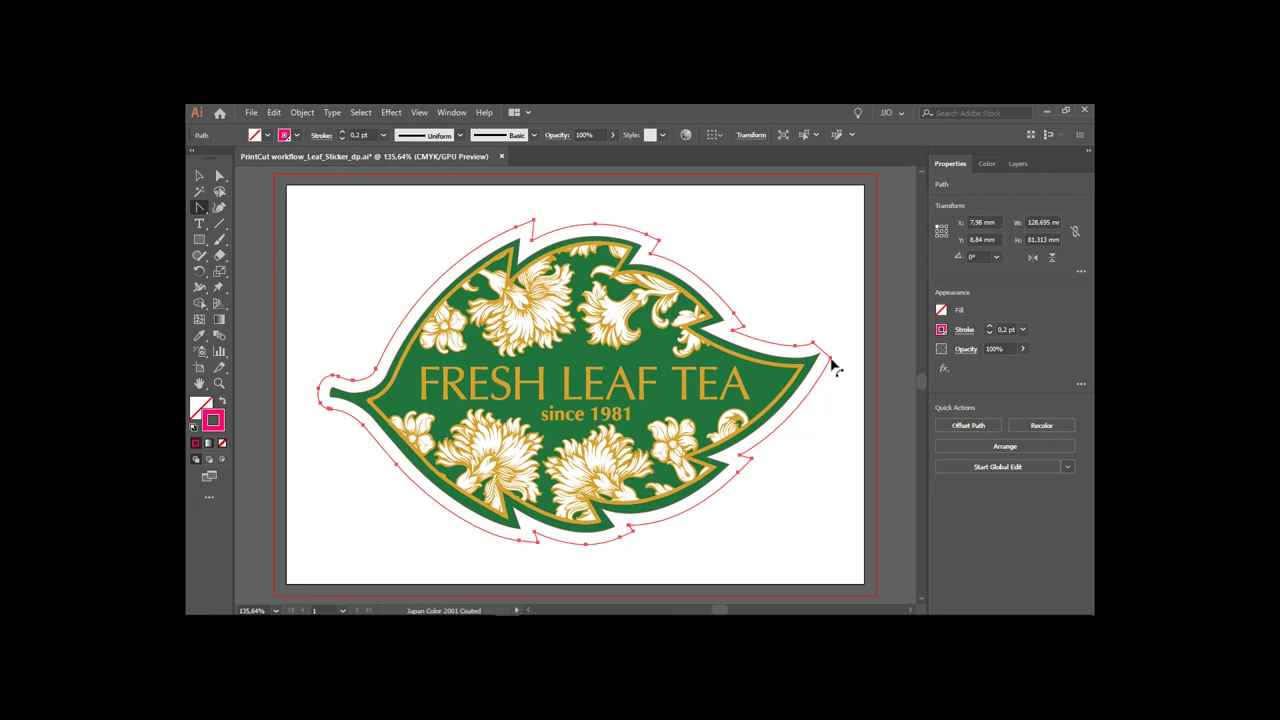
- Drag handles from the right-tip anchor to curve the cut line, then deselect
{"action": "left_click", "coordinate": [829, 356]}
{"action": "left_click_drag", "start_coordinate": [826, 354], "coordinate": [822, 396]}
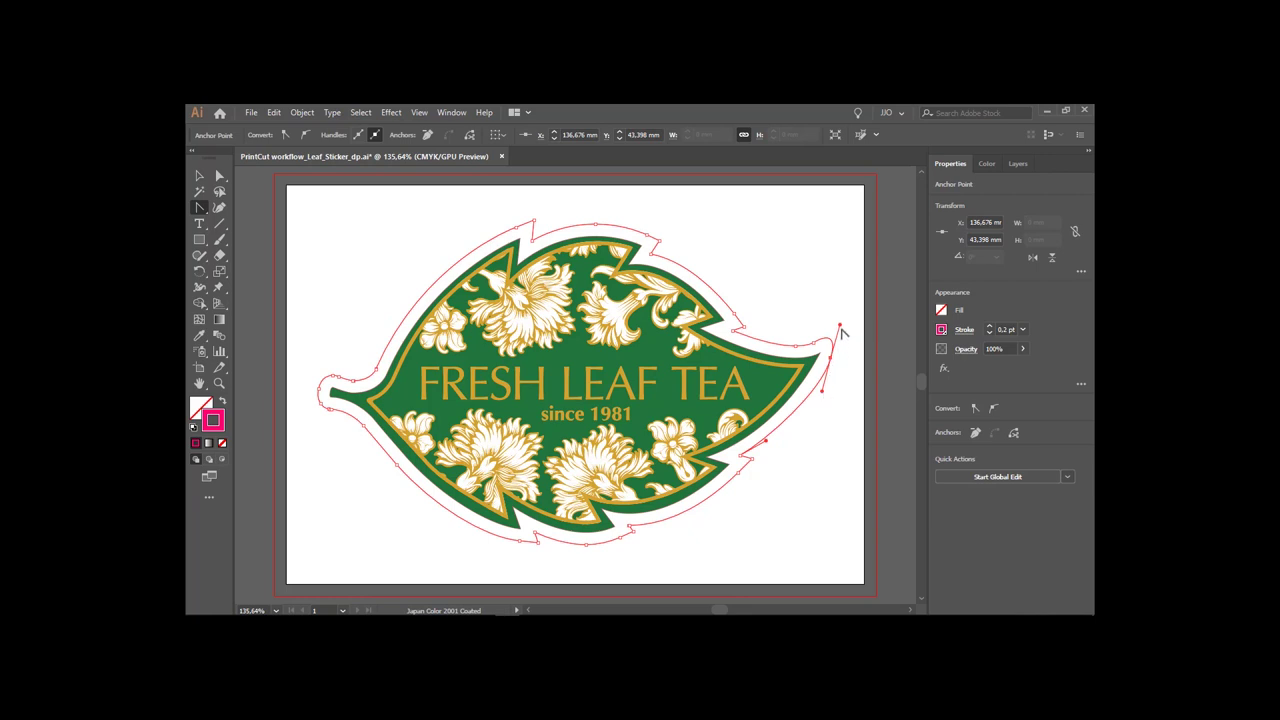
{"action": "left_click", "coordinate": [839, 333]}
{"action": "left_click", "coordinate": [838, 341]}
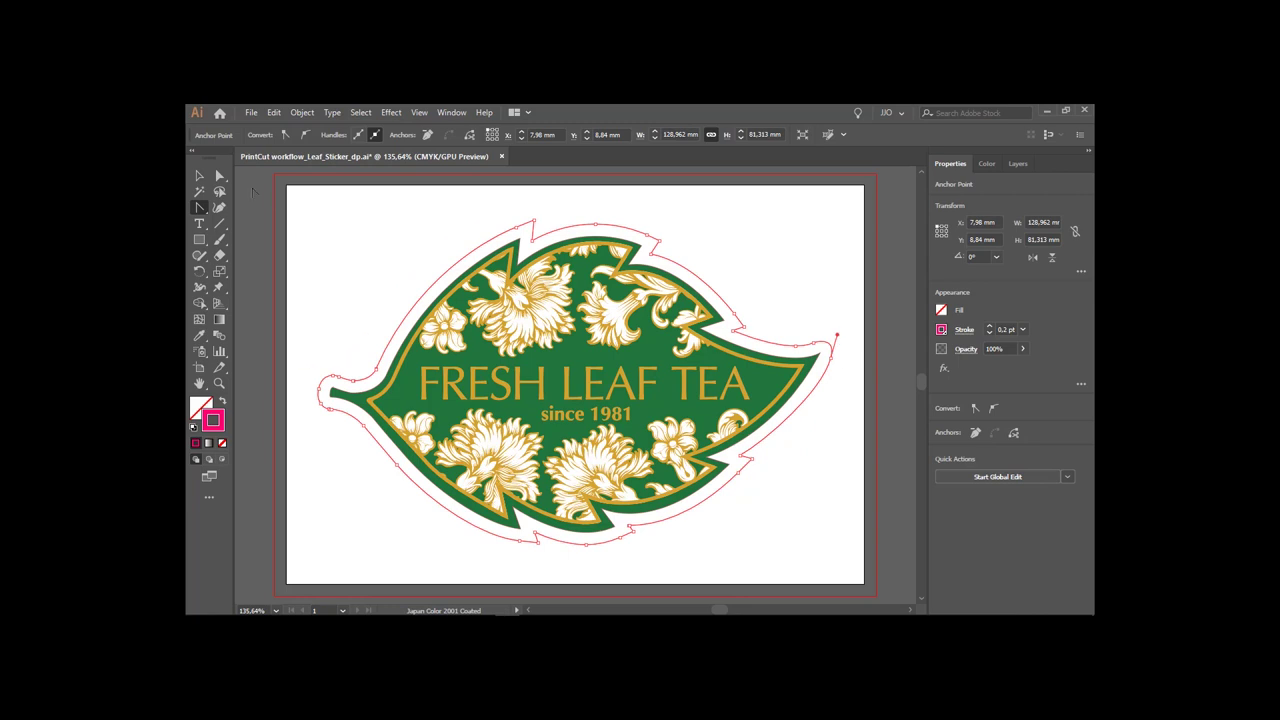
{"action": "left_click", "coordinate": [198, 174]}
{"action": "left_click", "coordinate": [292, 215]}
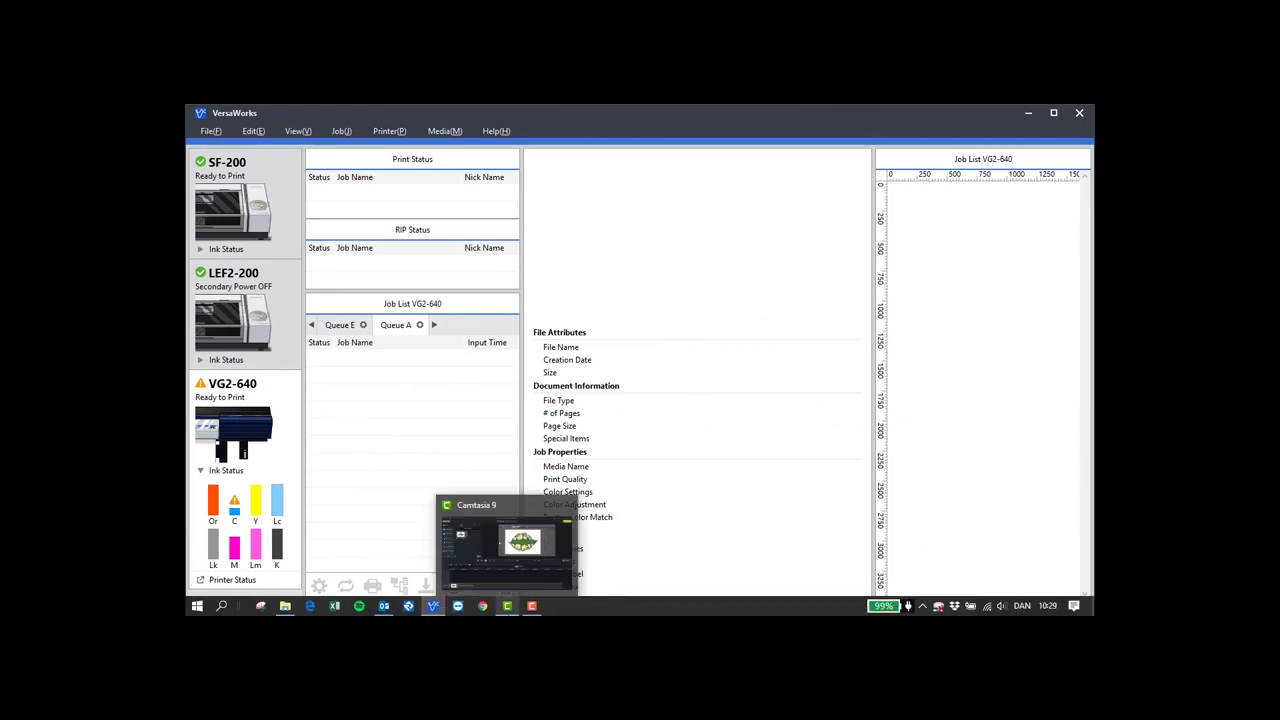
- Drag PrintCut workflow_Leaf_Sticker_dp.eps into the VG2-640 Queue A and select the job
{"action": "left_click", "coordinate": [285, 606]}
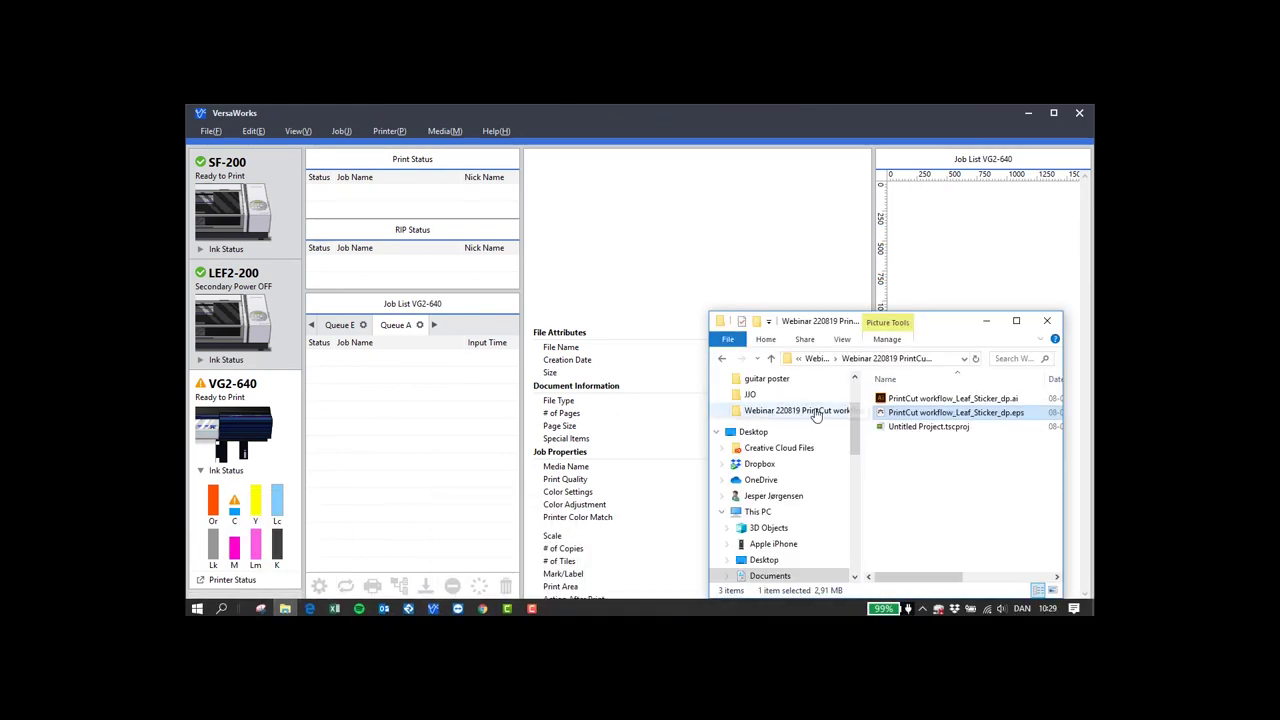
{"action": "left_click_drag", "start_coordinate": [885, 414], "coordinate": [357, 462]}
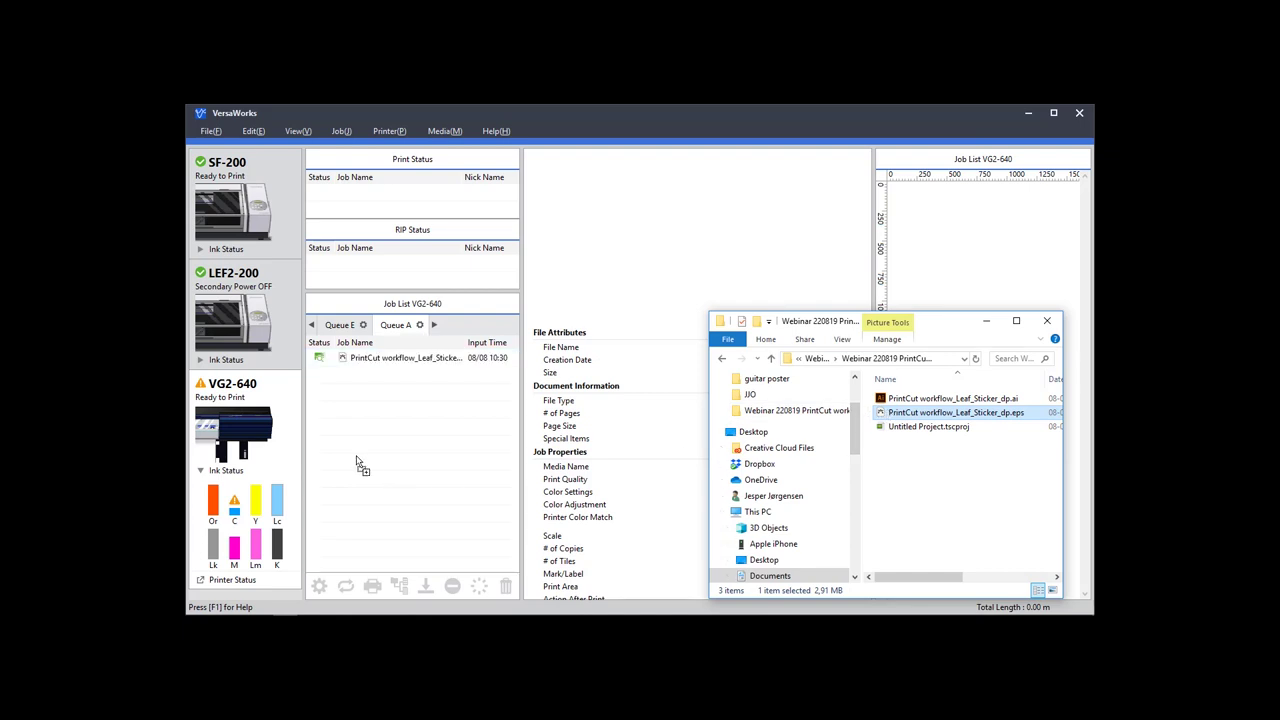
{"action": "left_click", "coordinate": [413, 362]}
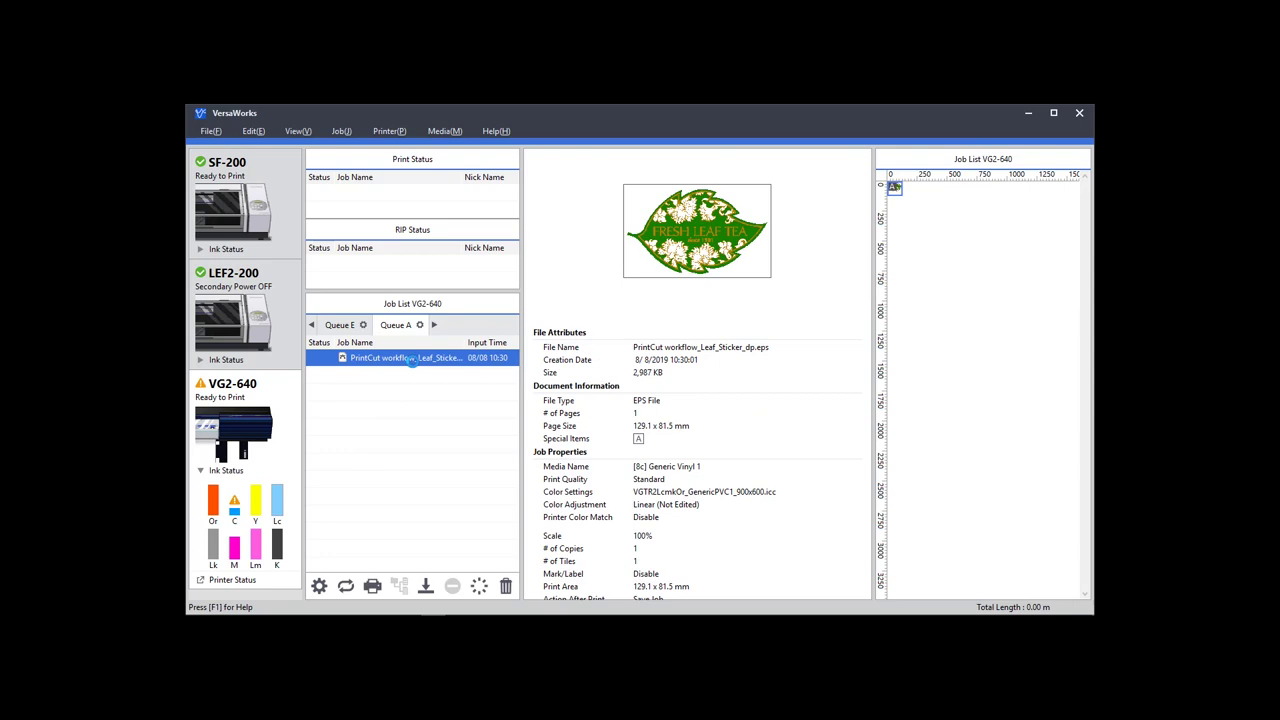
- Set the sticker job's copy count to 54 in its job settings
{"action": "double_click", "coordinate": [411, 360]}
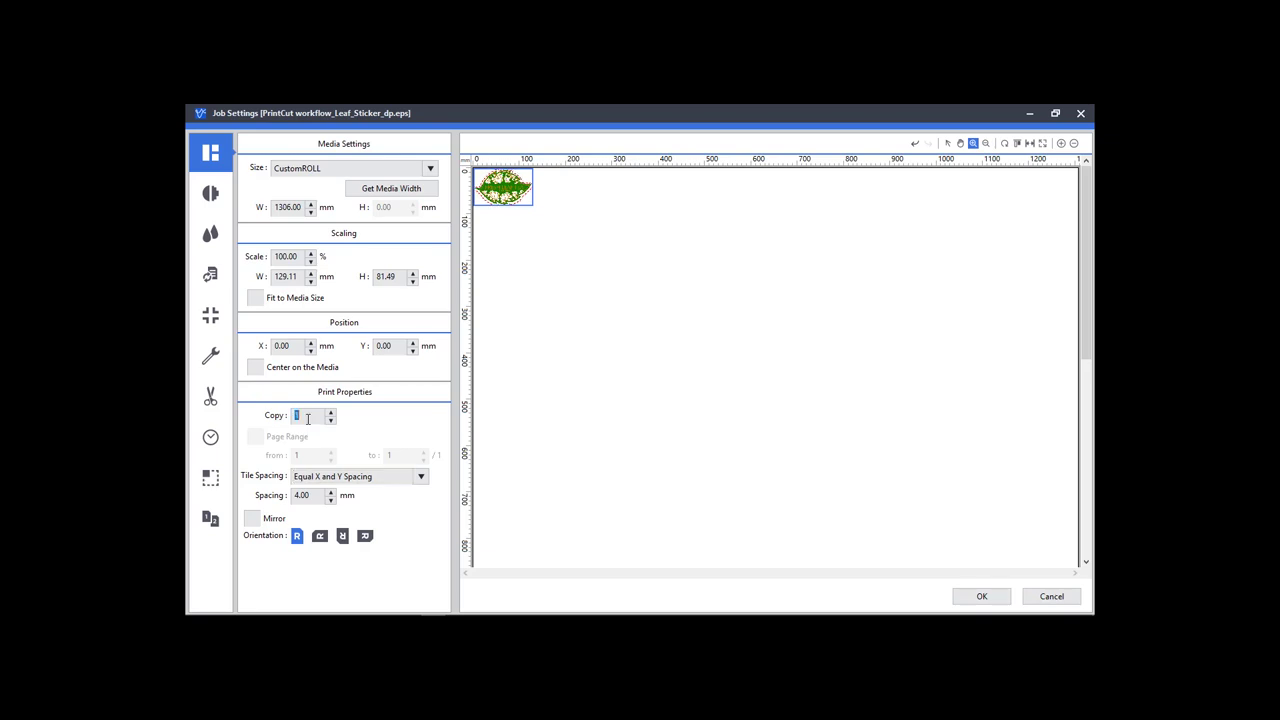
{"action": "left_click", "coordinate": [307, 418]}
{"action": "key", "text": "BackSpace"}
{"action": "type", "text": "50"}
{"action": "key", "text": "Tab"}
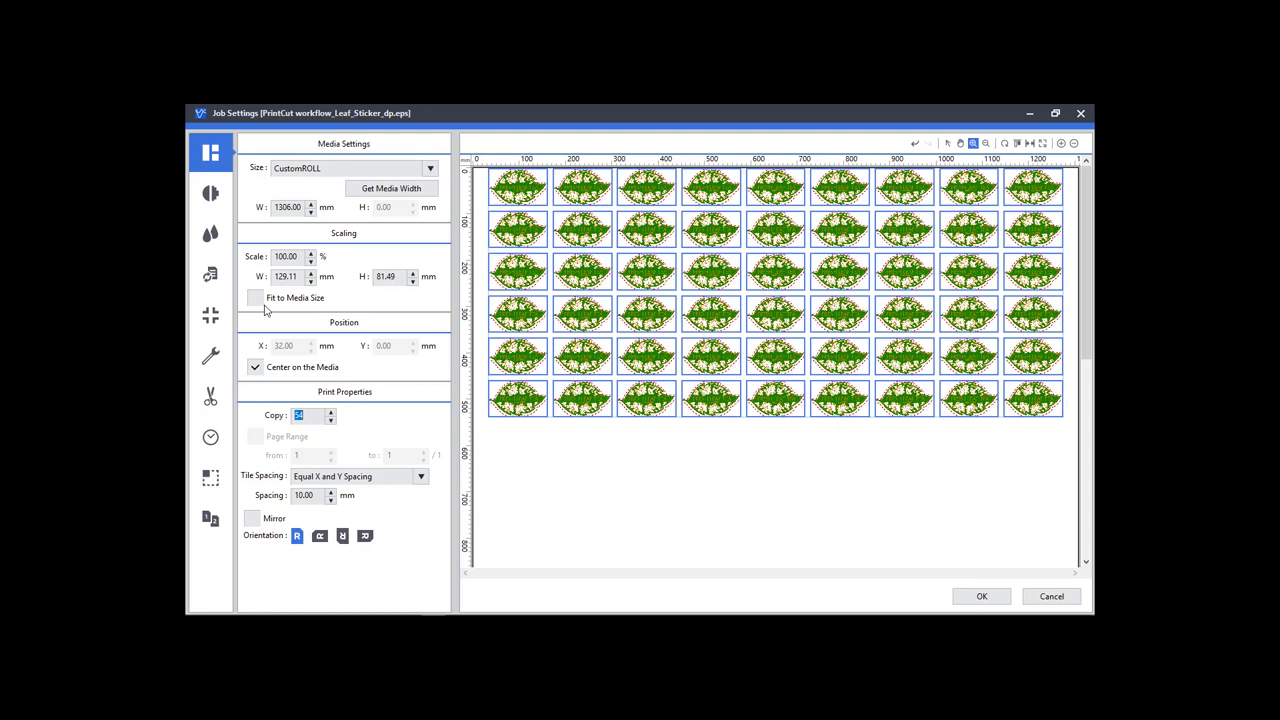
{"action": "left_click", "coordinate": [222, 197]}
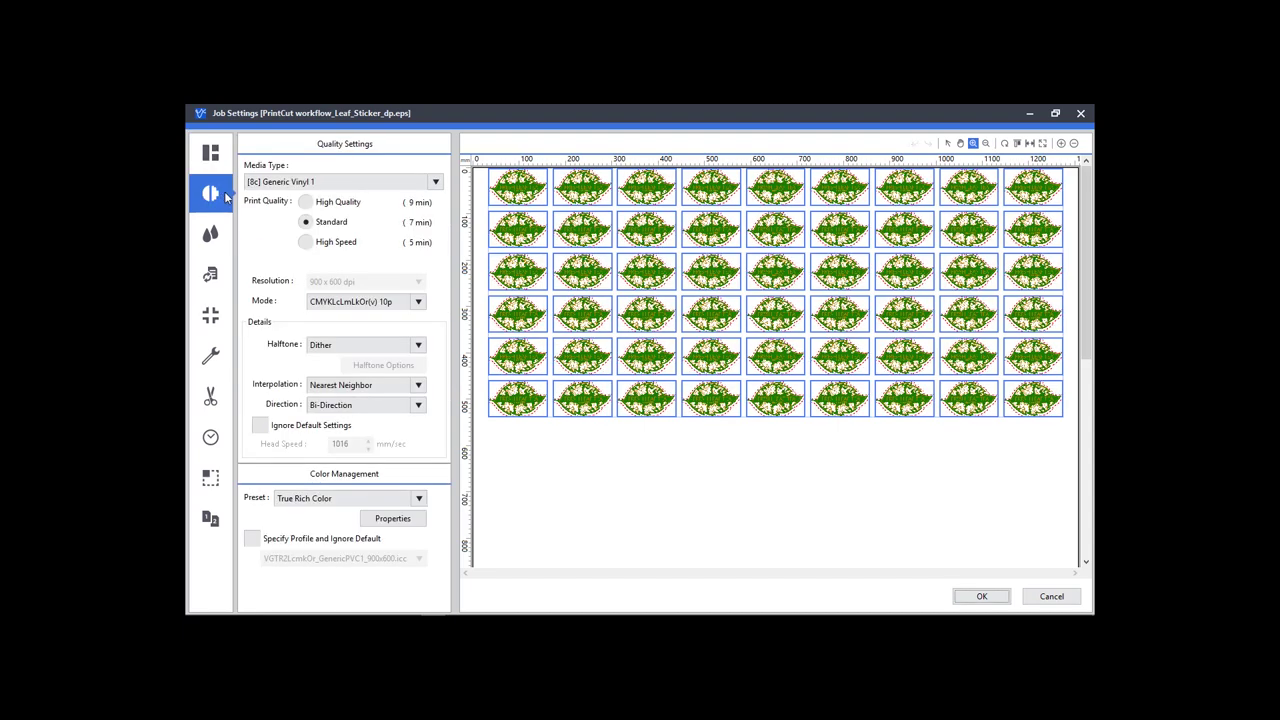
- Keep Generic Vinyl 1 media and choose the Sign&Display colour management preset
{"action": "left_click", "coordinate": [292, 182]}
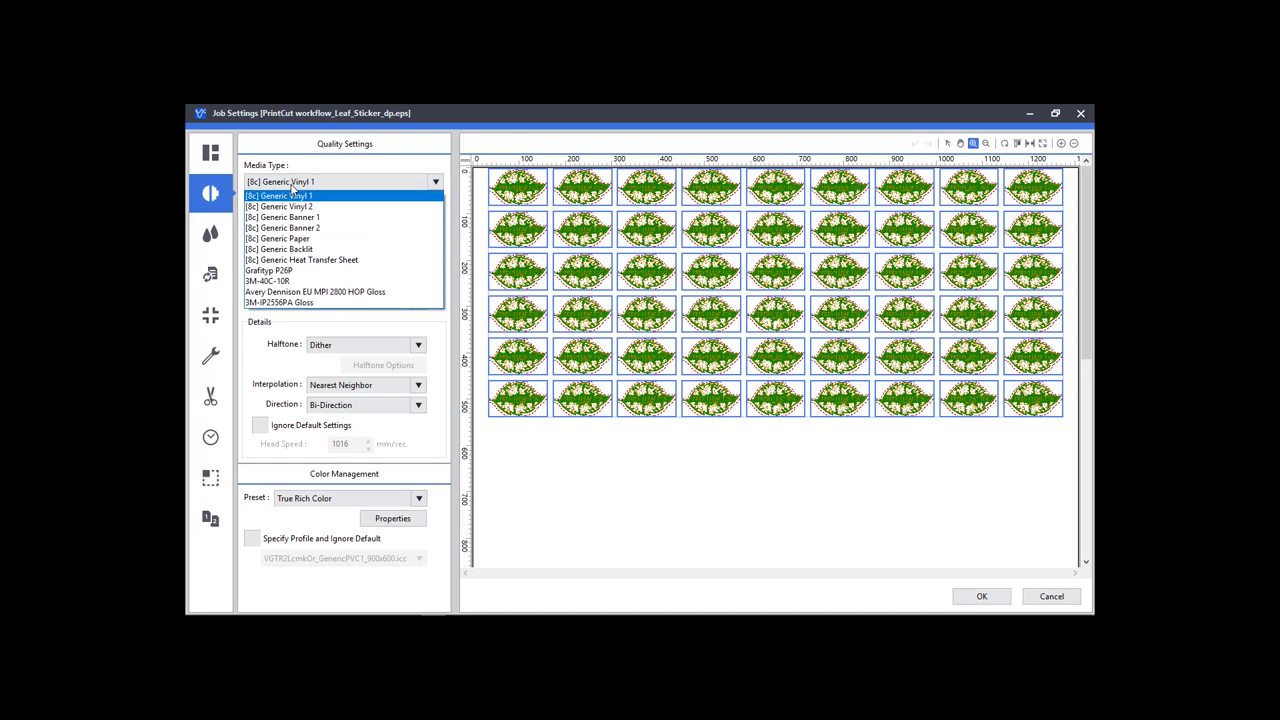
{"action": "left_click", "coordinate": [292, 187]}
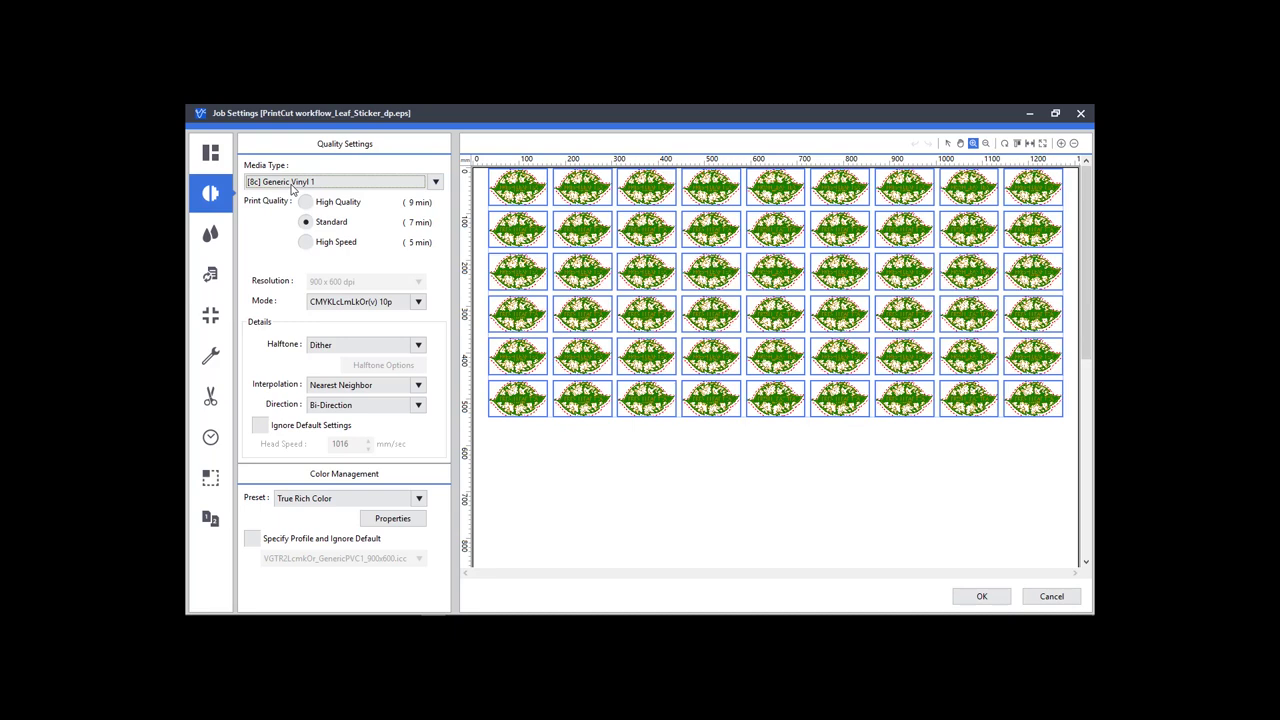
{"action": "left_click", "coordinate": [333, 500]}
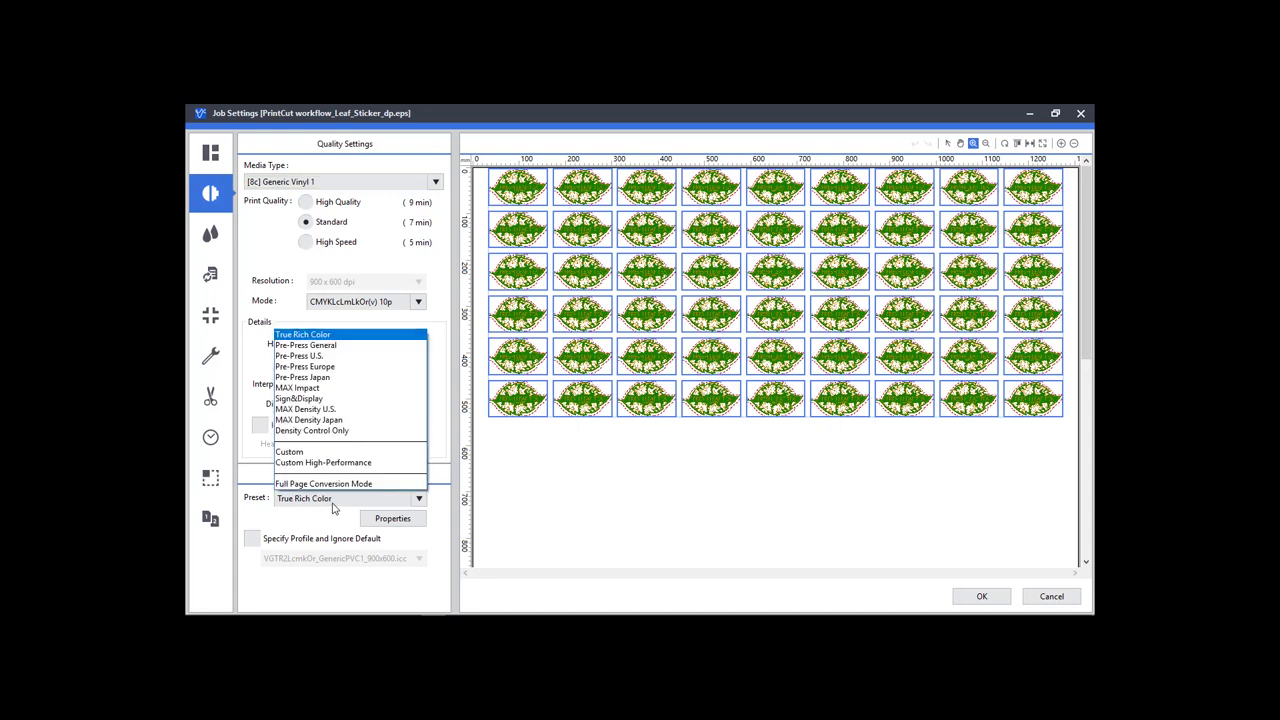
{"action": "left_click", "coordinate": [344, 403]}
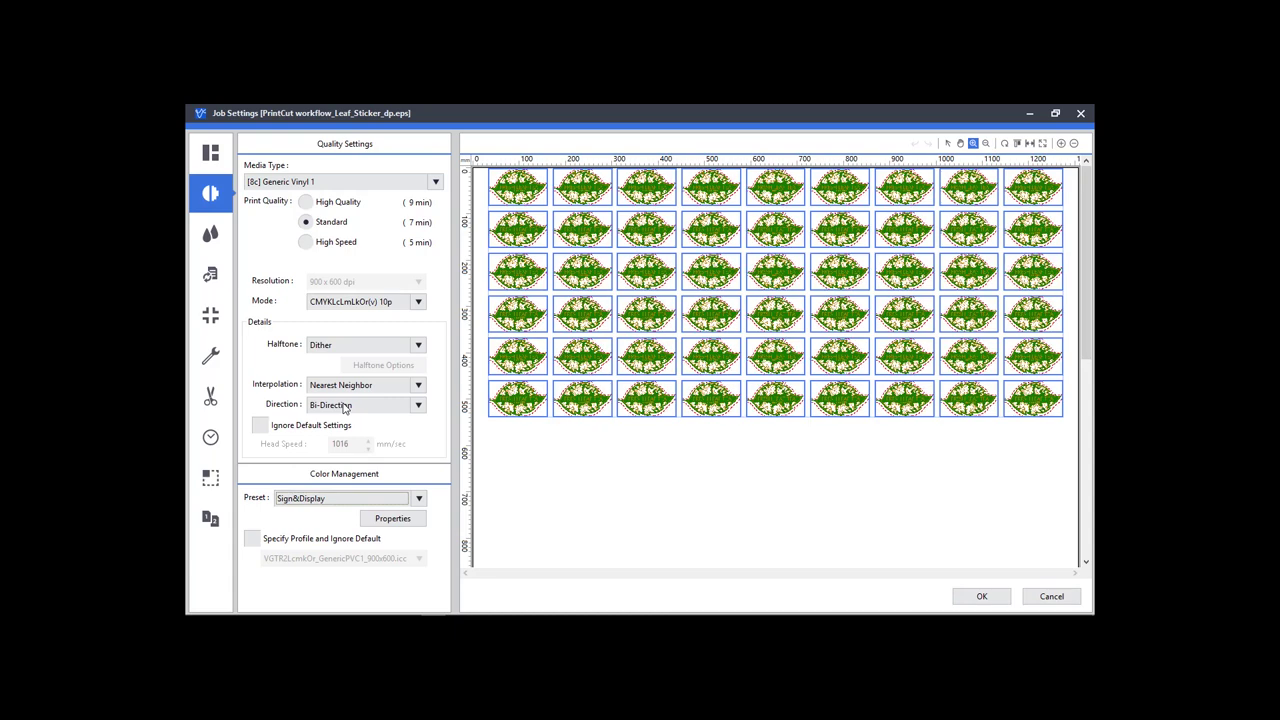
{"action": "left_click", "coordinate": [211, 397]}
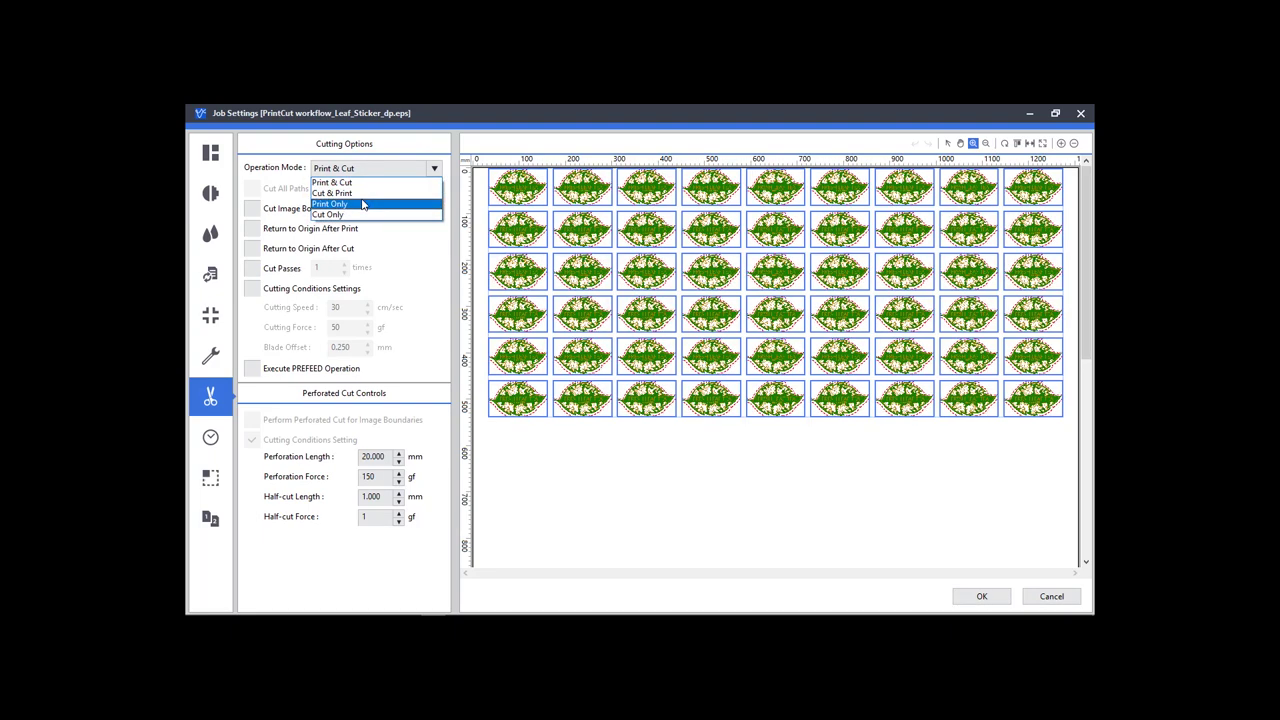
- Change the job's Operation Mode to Print Only
{"action": "left_click", "coordinate": [363, 205]}
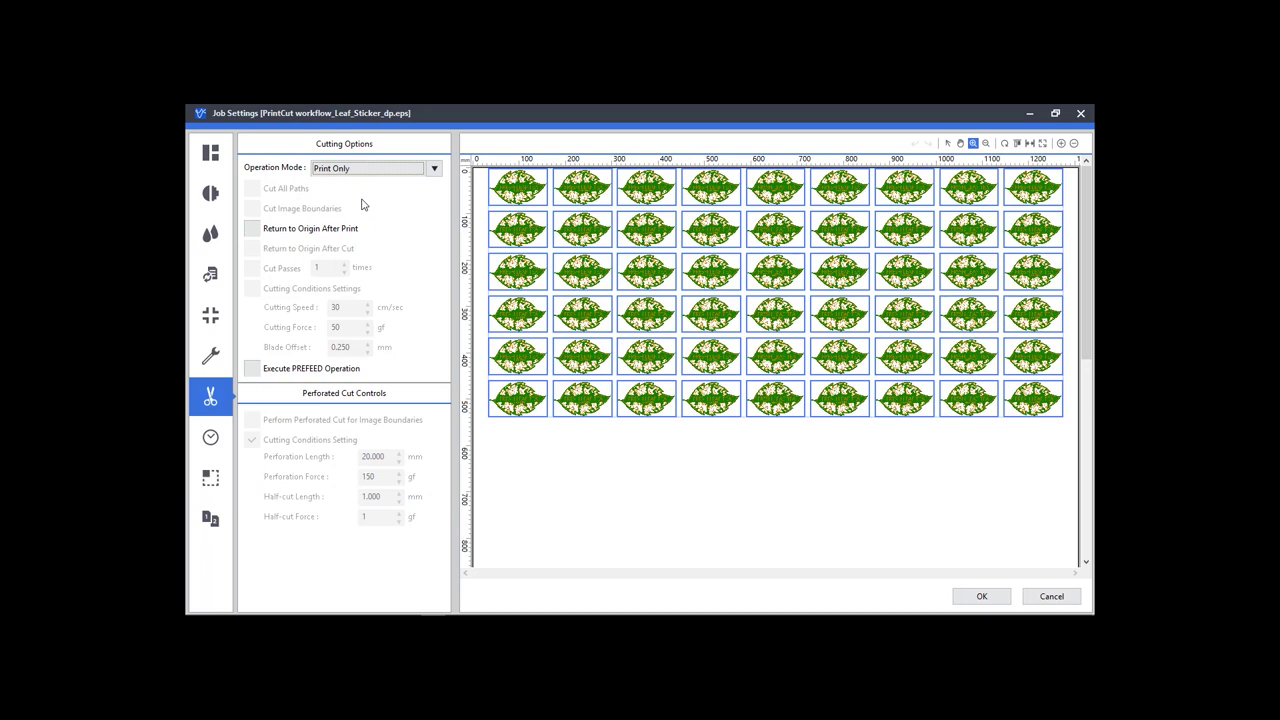
{"action": "left_click", "coordinate": [212, 316]}
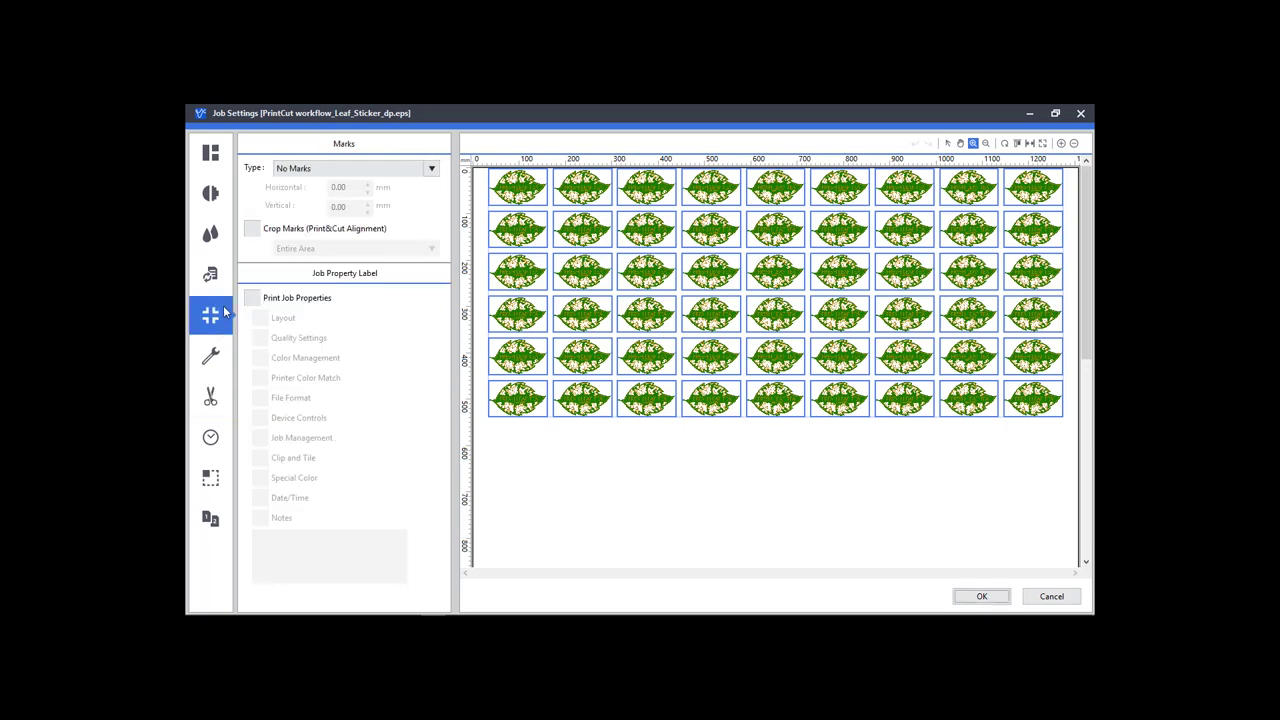
- Enable Print&Cut alignment crop marks around the Entire Area and apply the job settings
{"action": "left_click", "coordinate": [252, 230]}
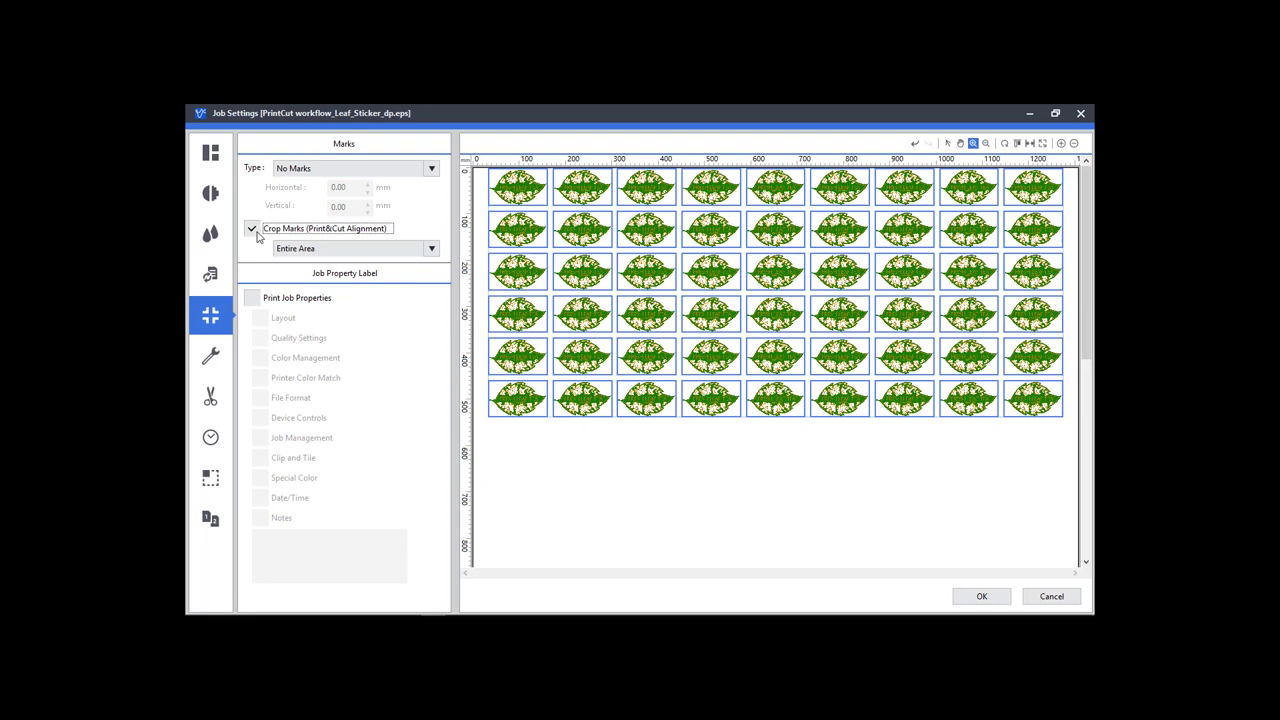
{"action": "left_click", "coordinate": [319, 251]}
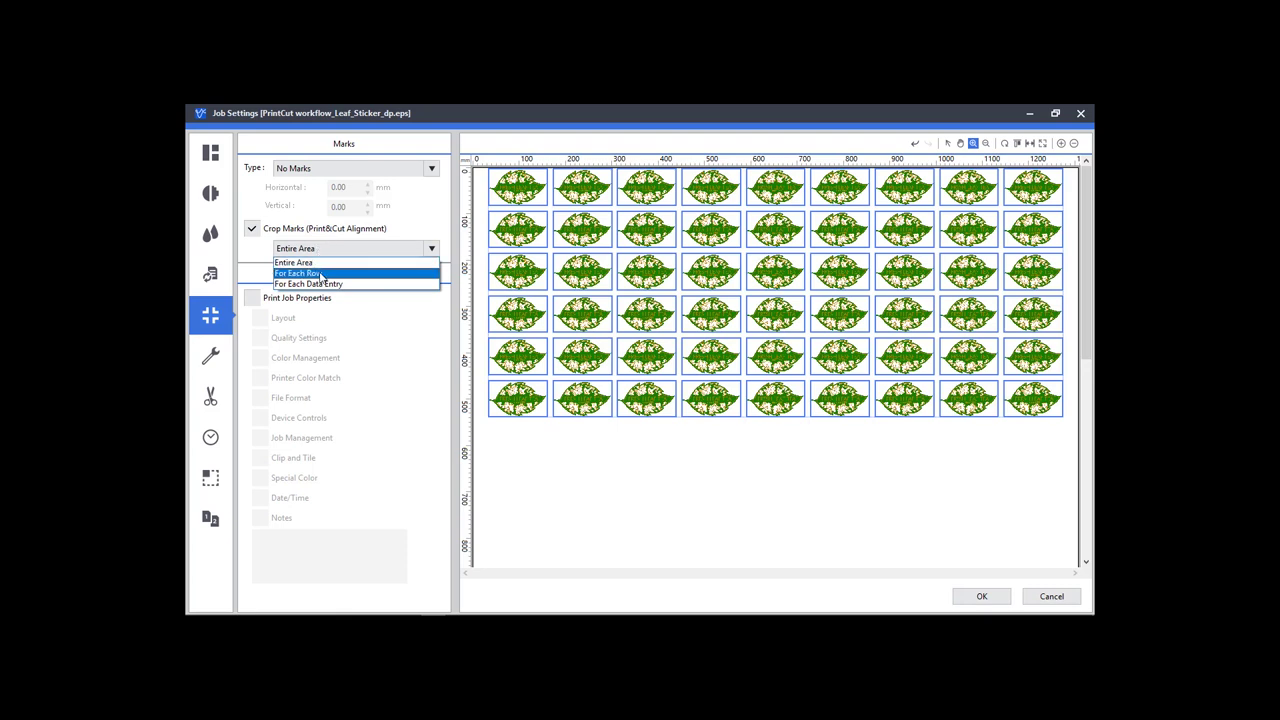
{"action": "left_click", "coordinate": [320, 274]}
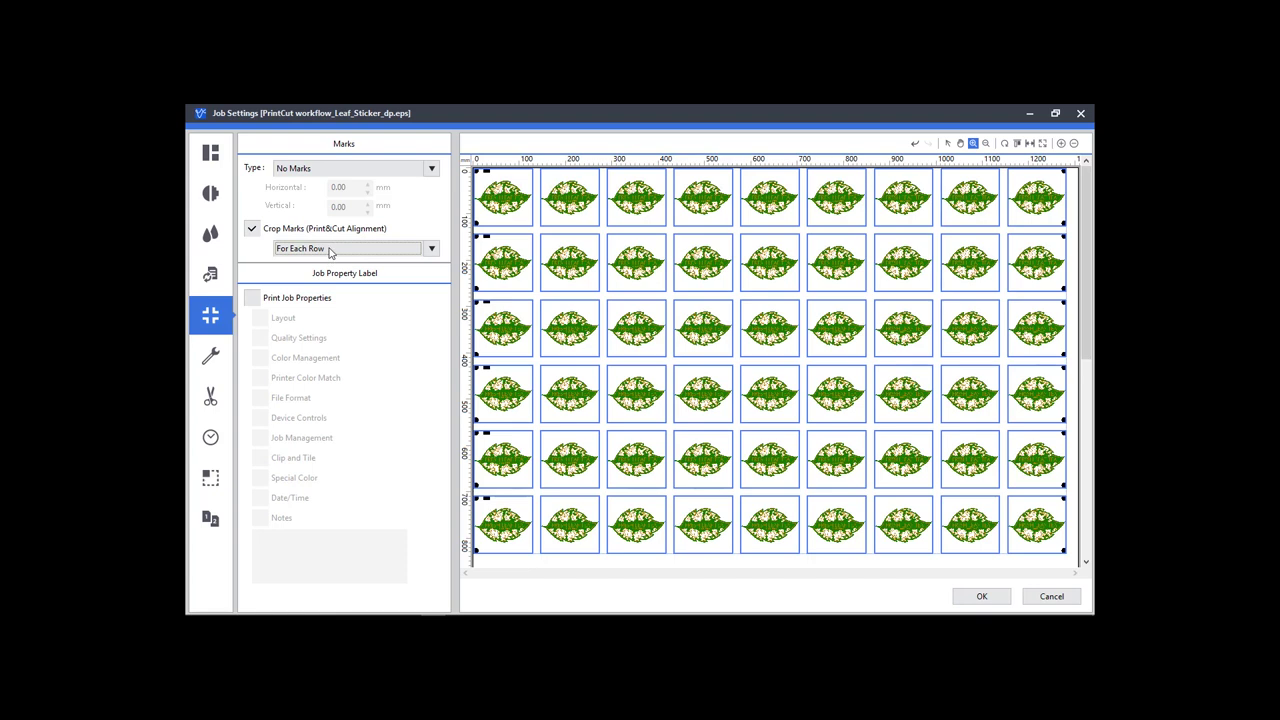
{"action": "left_click", "coordinate": [330, 252]}
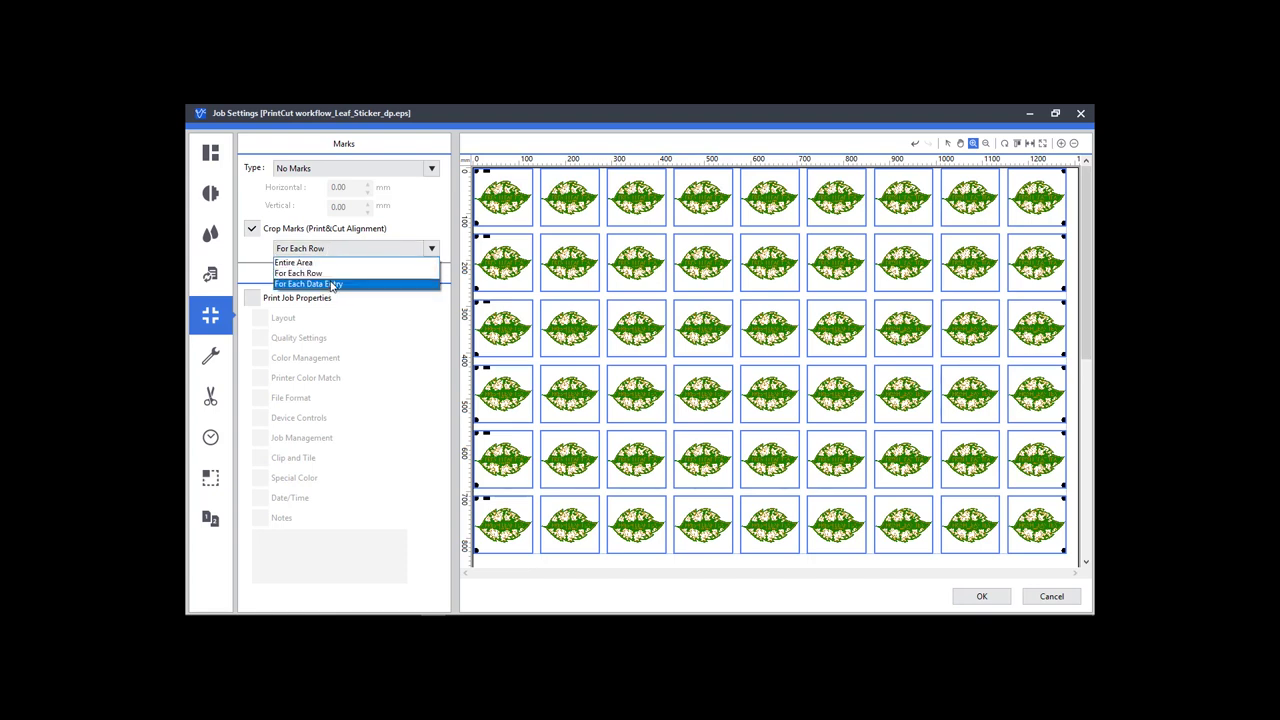
{"action": "left_click", "coordinate": [332, 285]}
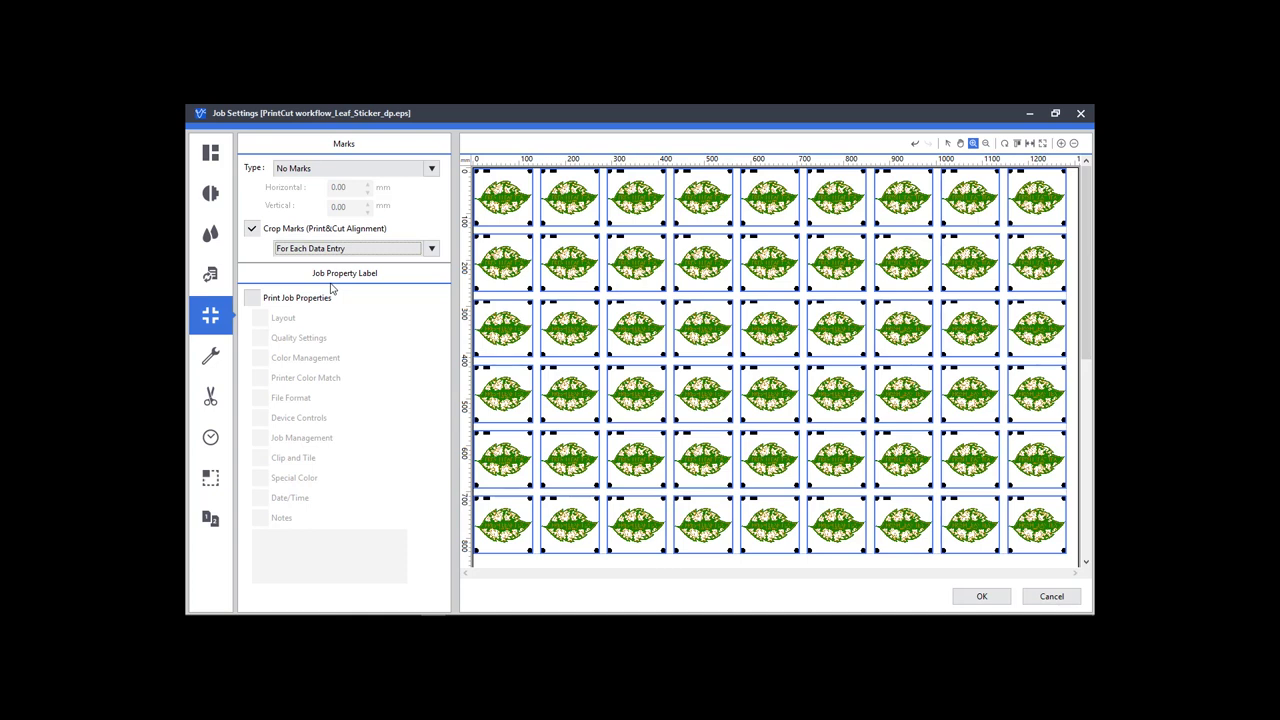
{"action": "left_click", "coordinate": [331, 250]}
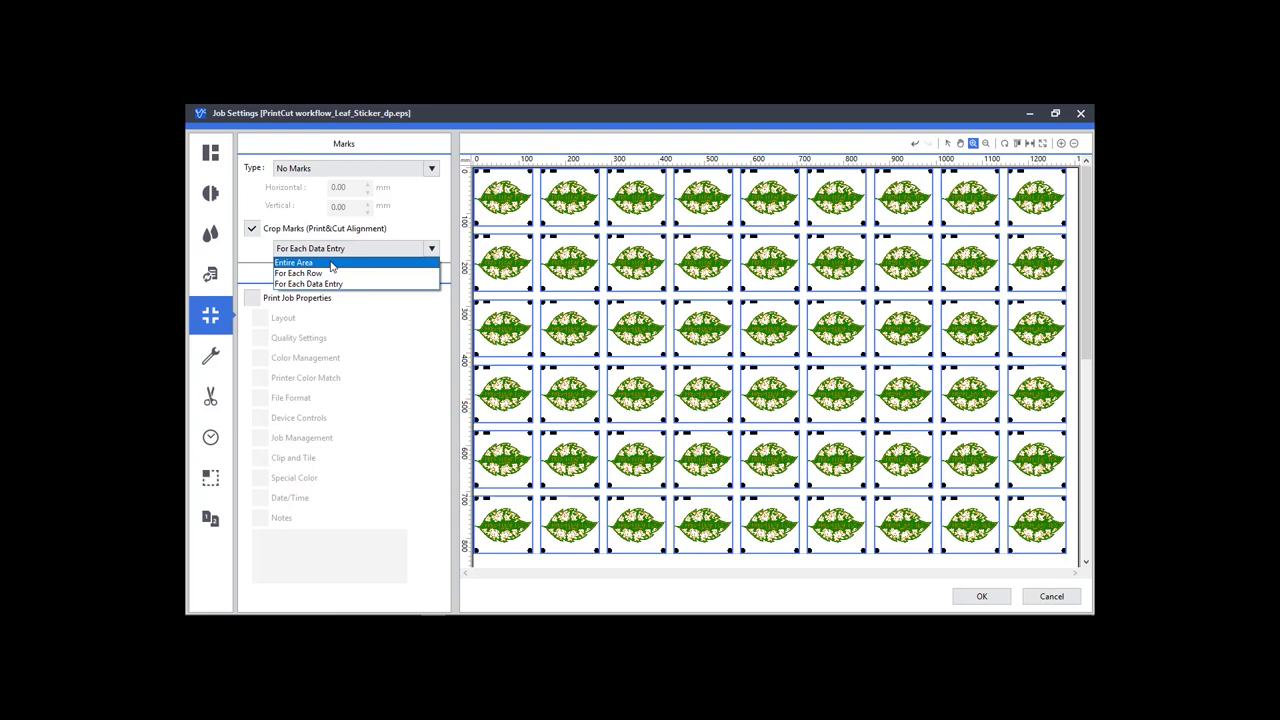
{"action": "left_click", "coordinate": [331, 264]}
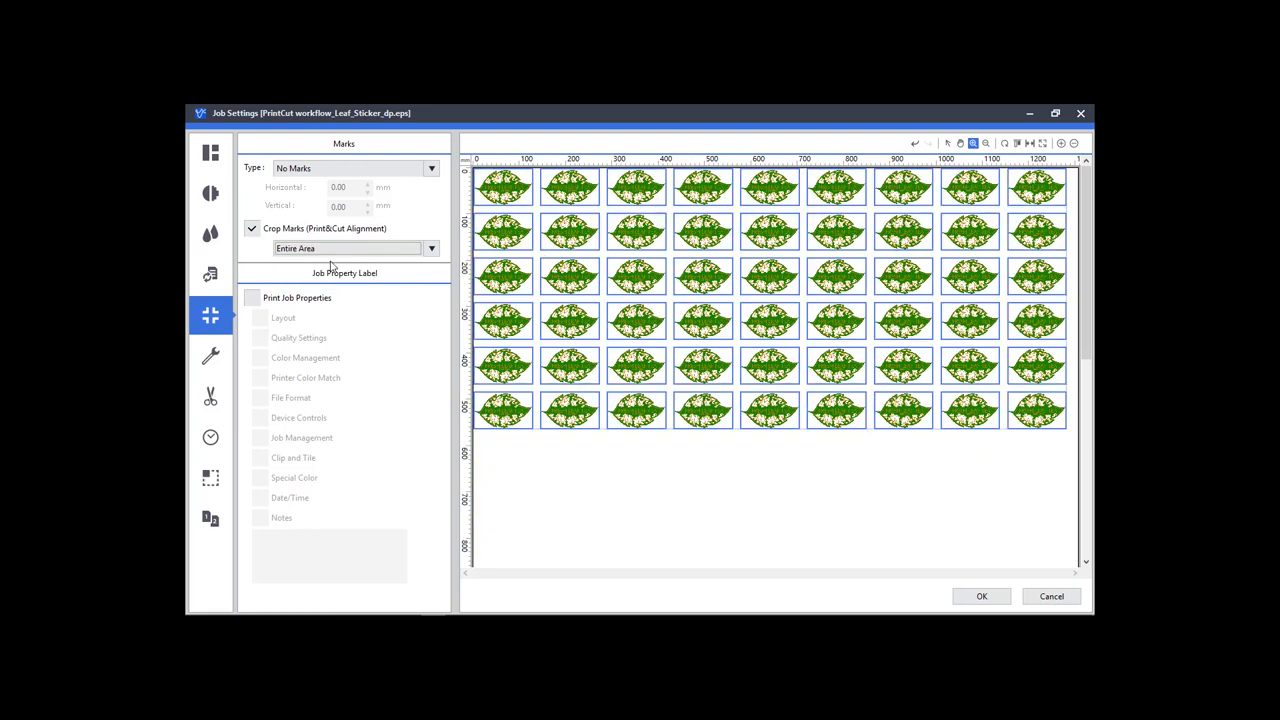
{"action": "left_click", "coordinate": [975, 600]}
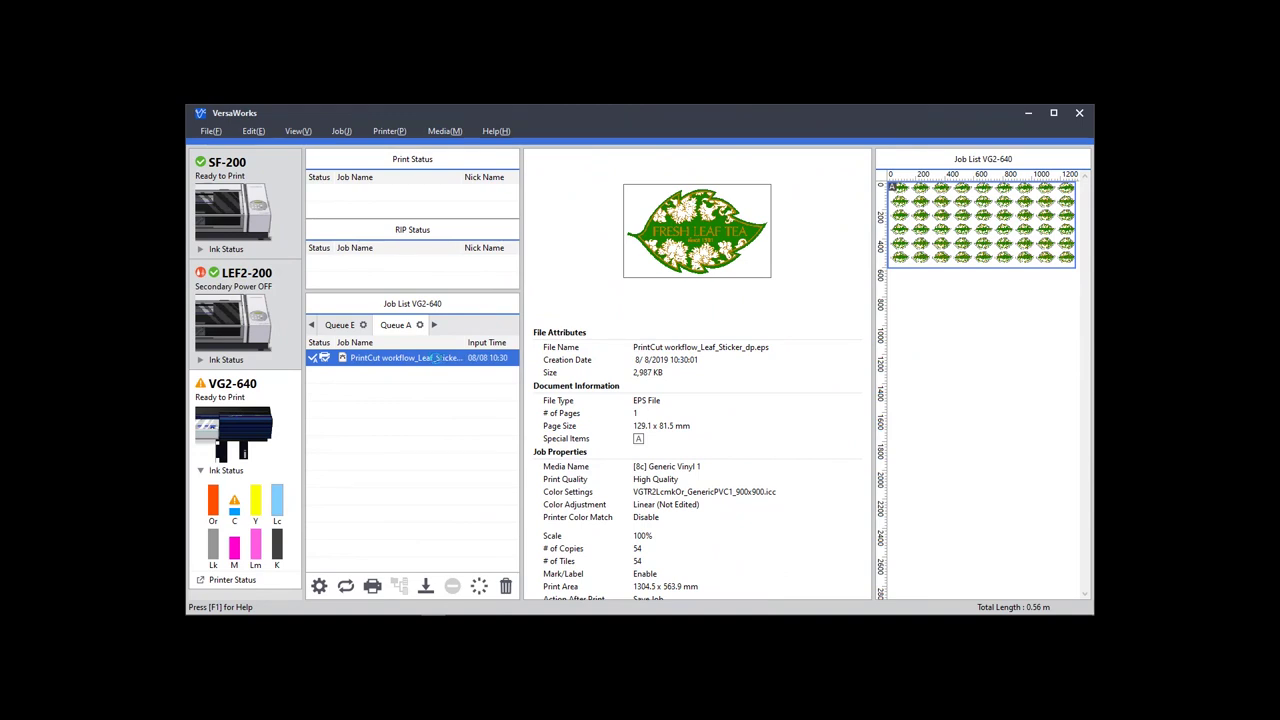
- Switch the printed leaf sticker job's Operation Mode to Cut Only in its job settings
{"action": "double_click", "coordinate": [435, 357]}
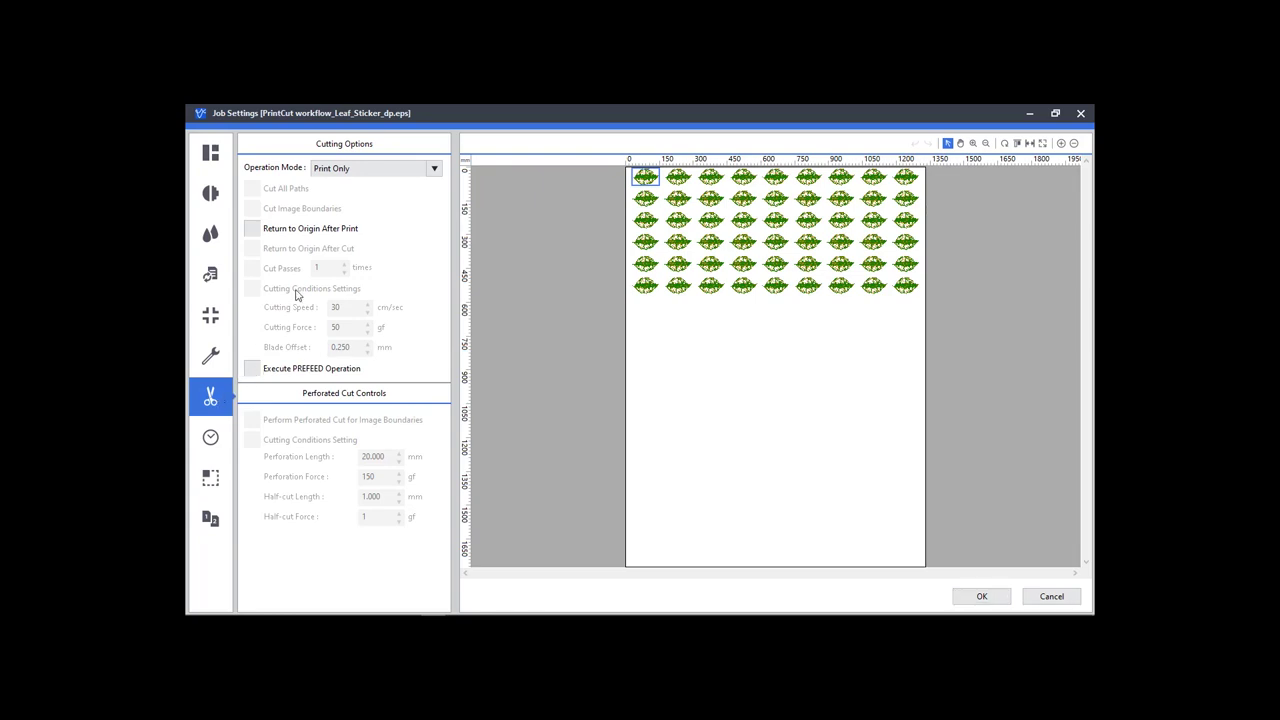
{"action": "left_click", "coordinate": [371, 171]}
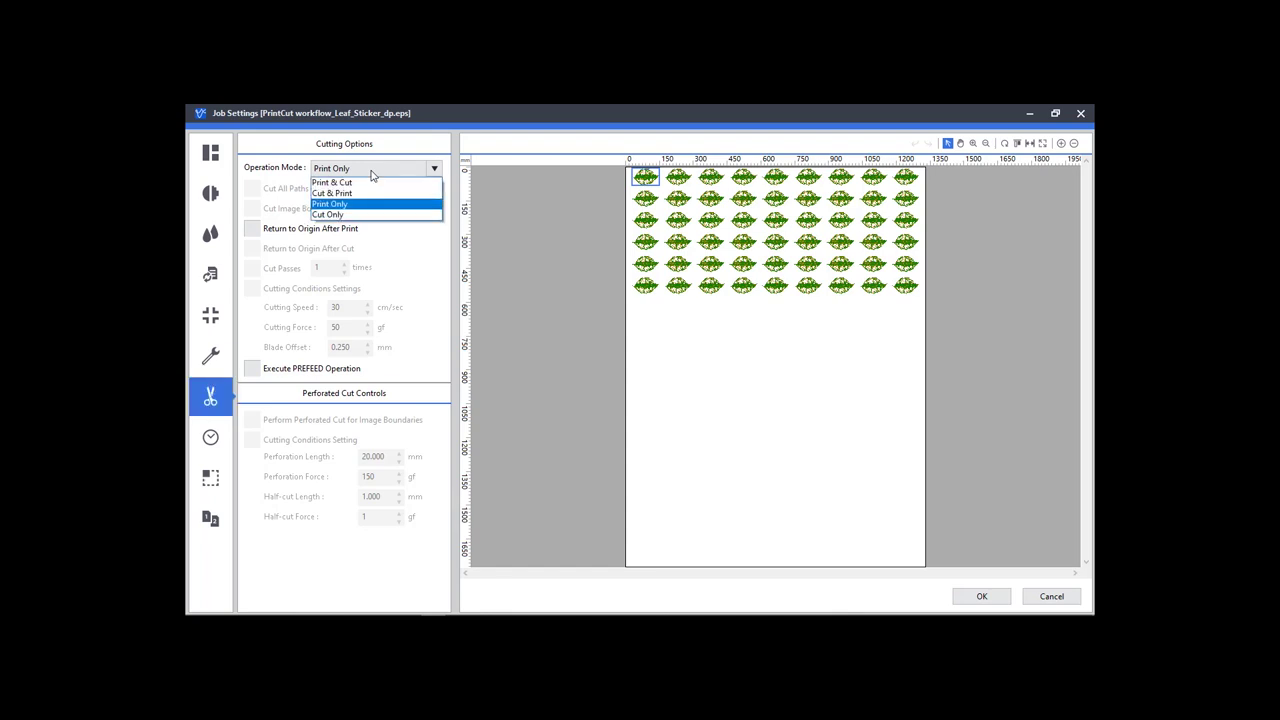
{"action": "left_click", "coordinate": [368, 216]}
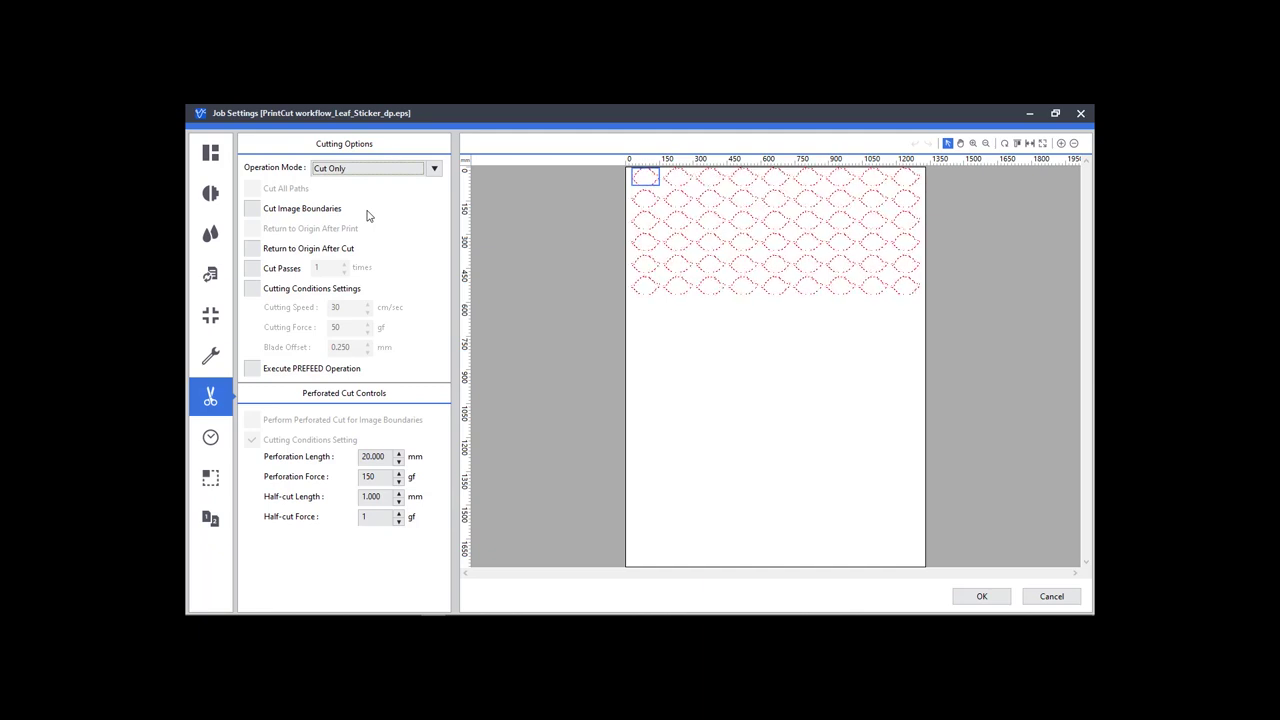
{"action": "left_click", "coordinate": [979, 596]}
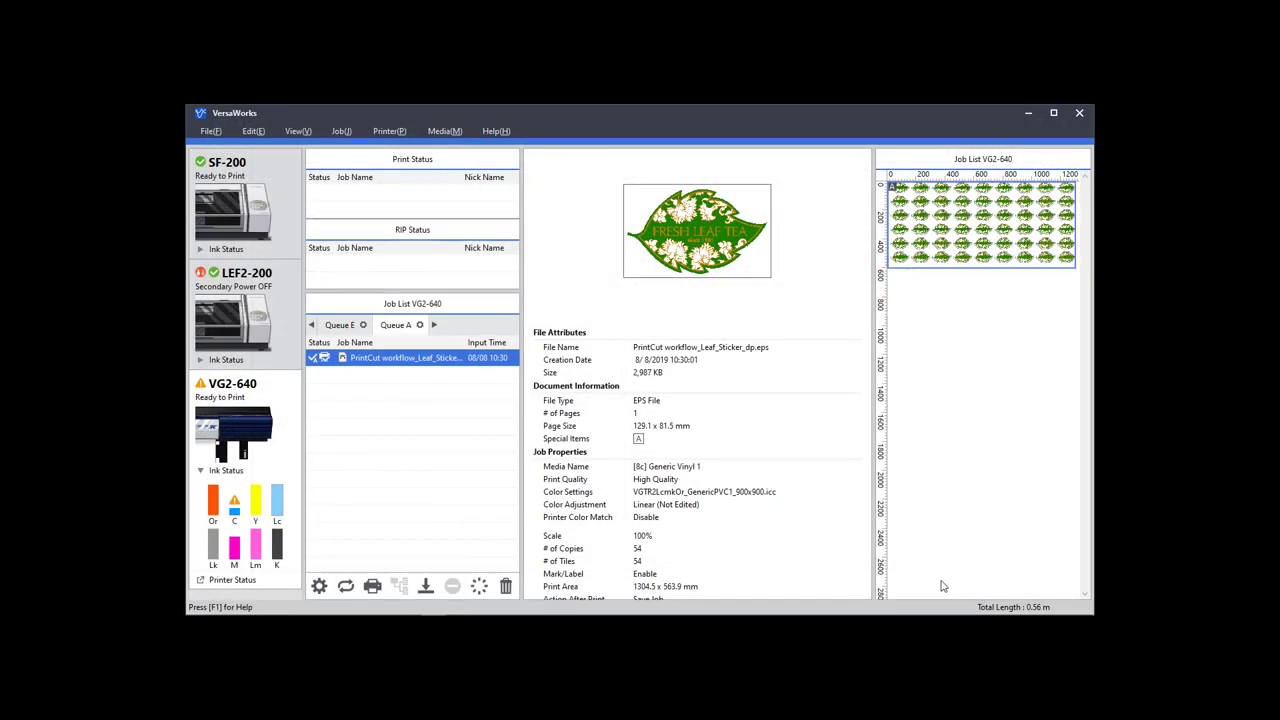
- Send the cut-only leaf sticker job from Queue A to the VG2-640 cutter
{"action": "left_click", "coordinate": [373, 587]}
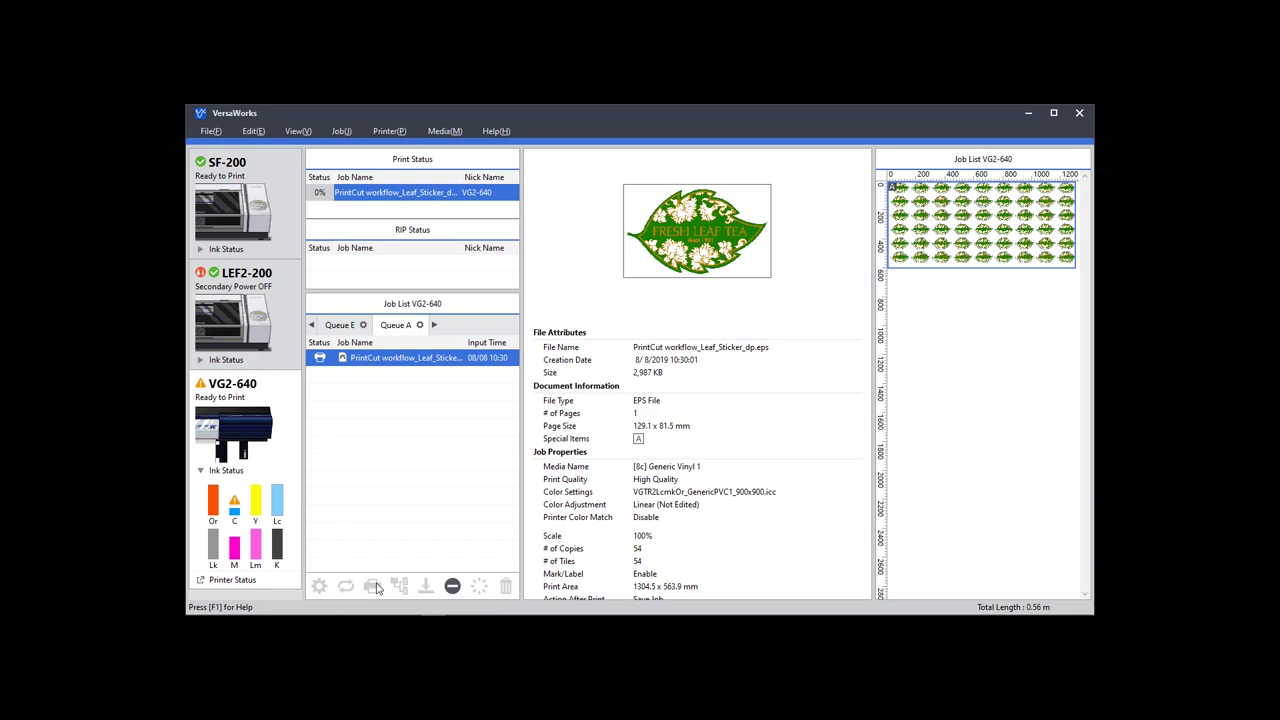